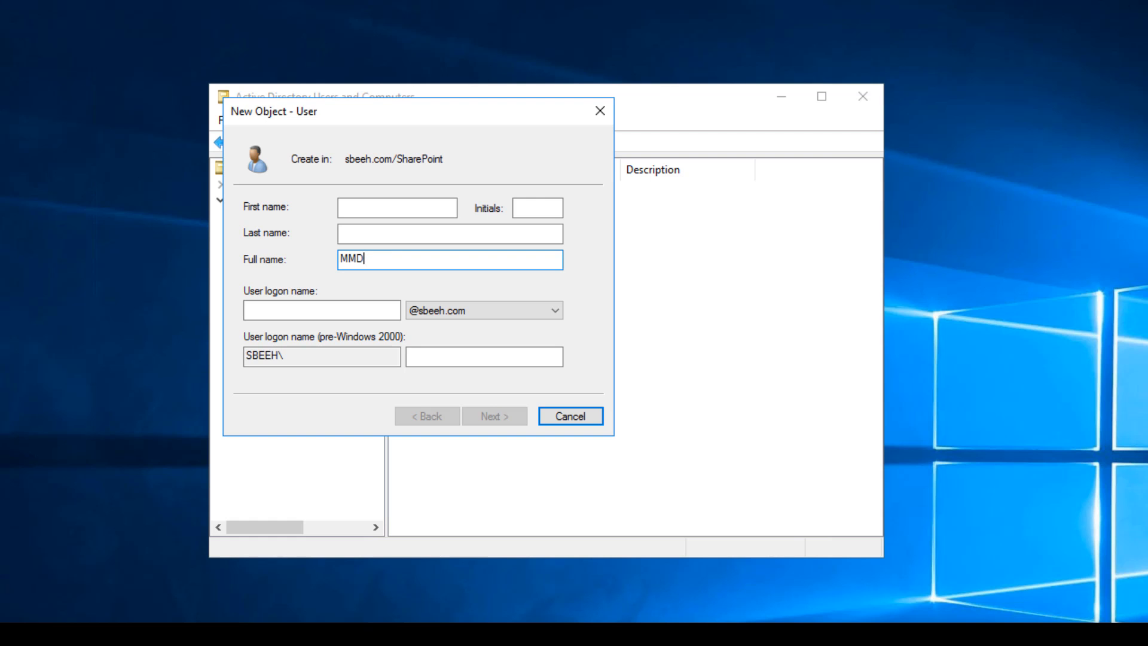
Finish the full name with AppPool and reuse it as the MMDAppPool logon name.
text(AppPool)
key(ctrl+a)
key(ctrl+c)
key(Tab)
key(ctrl+v)
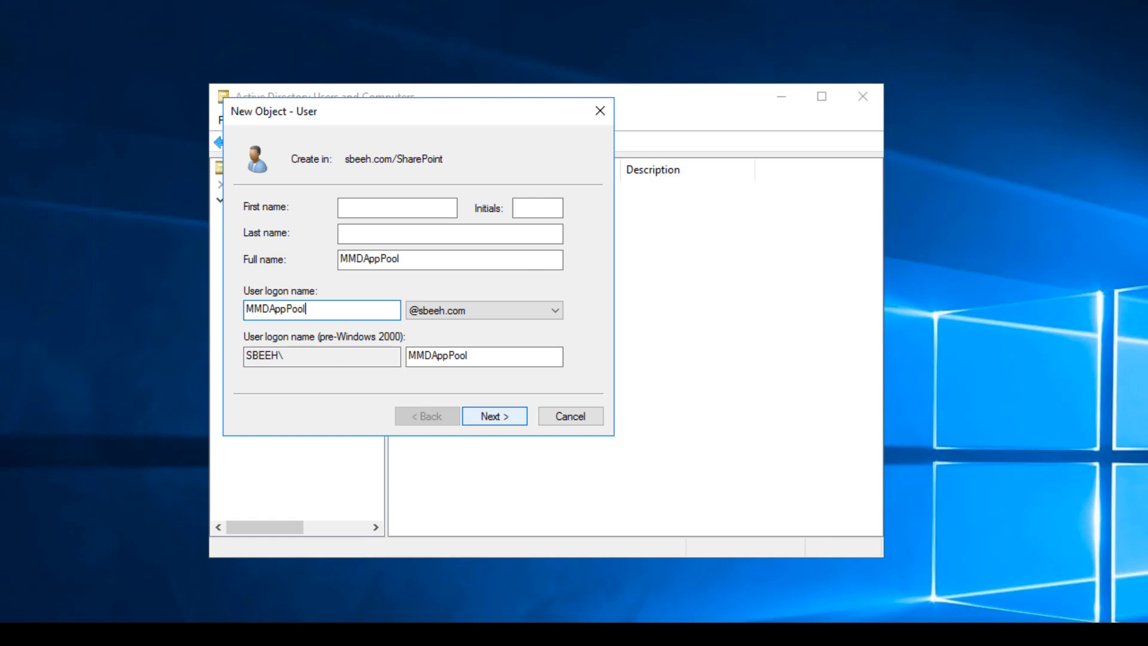
click(495, 416)
Make the password unchangeable by the user and never expiring, then enter and confirm the password.
click(250, 265)
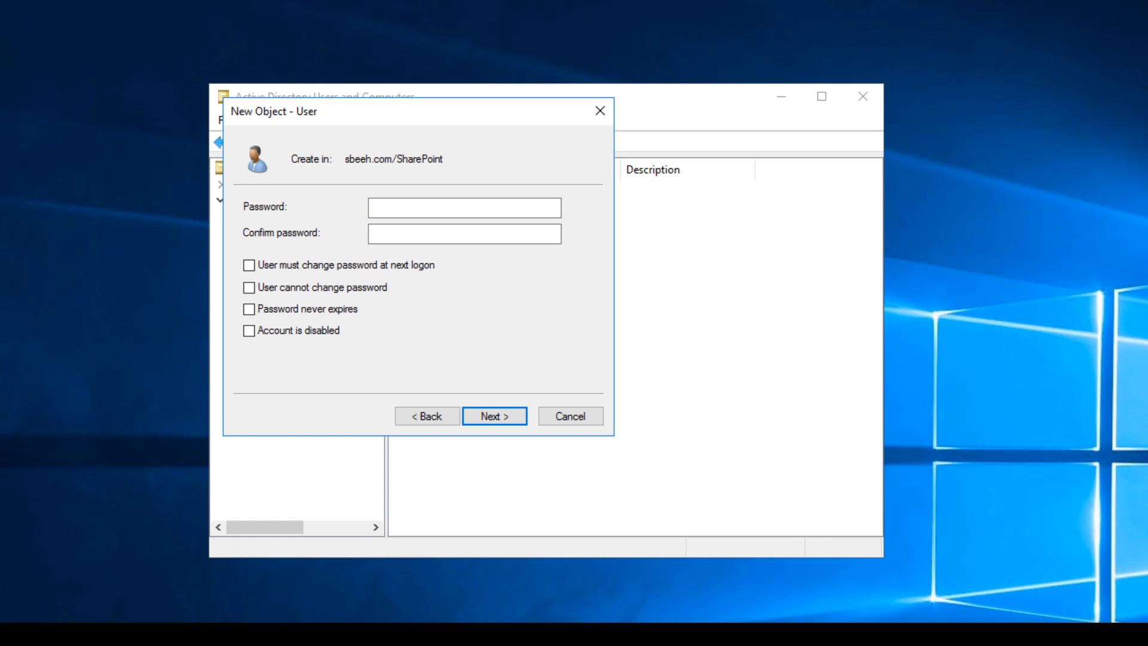
click(249, 309)
click(249, 287)
click(464, 208)
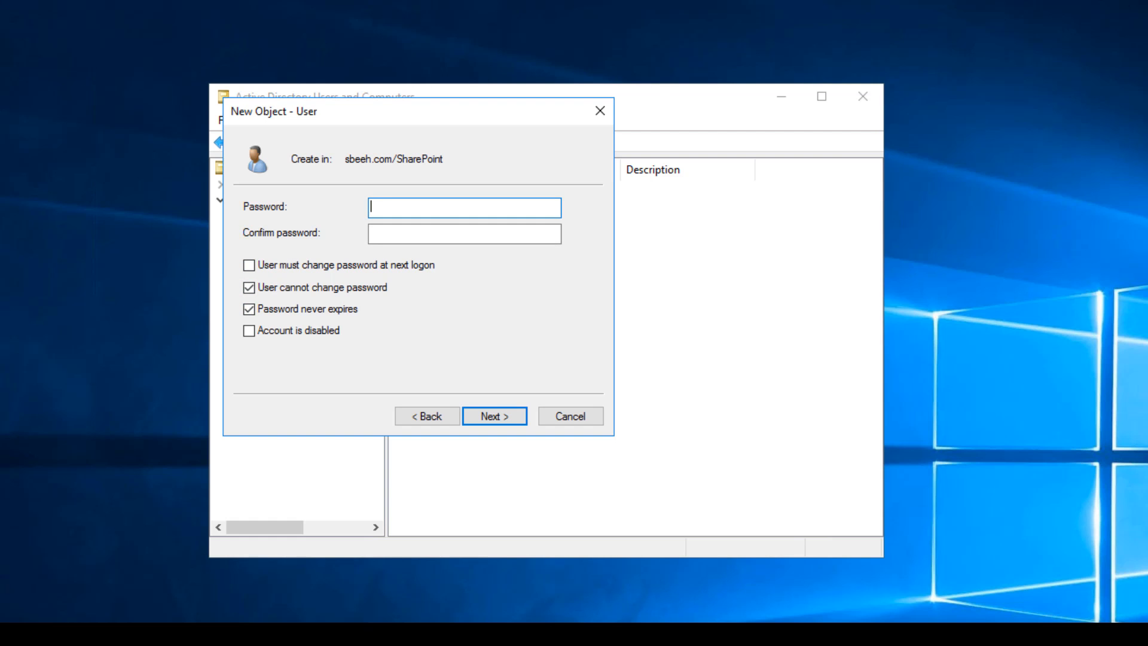
text(P@ssw0rd)
key(Tab)
text(P@ssw0rd)
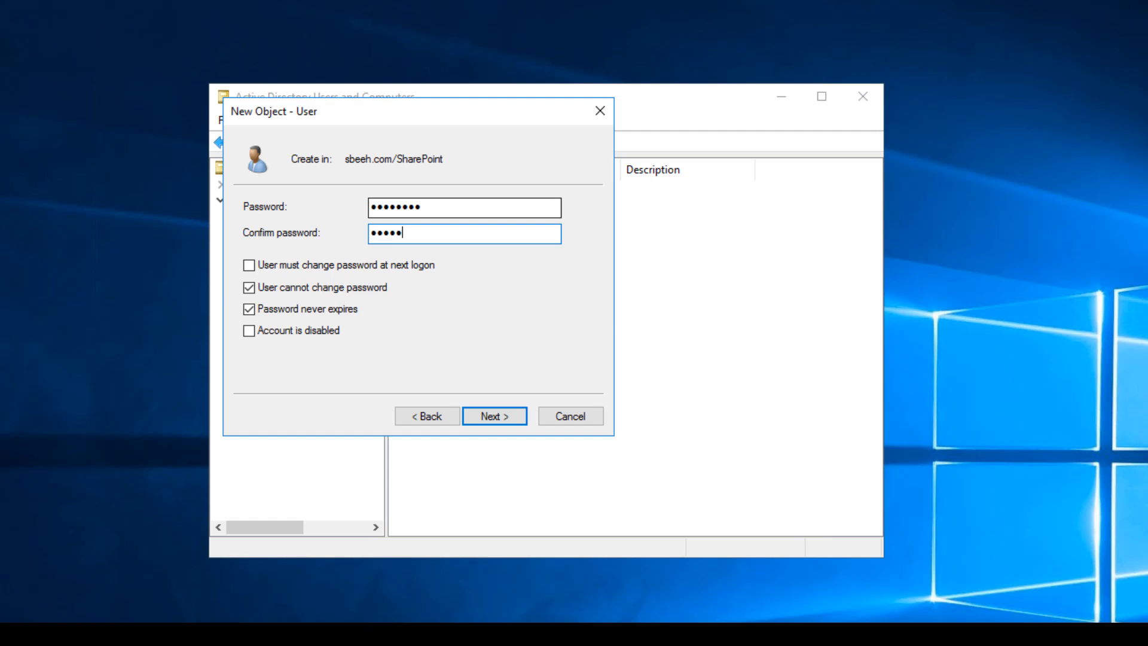
key(Return)
key(Return)
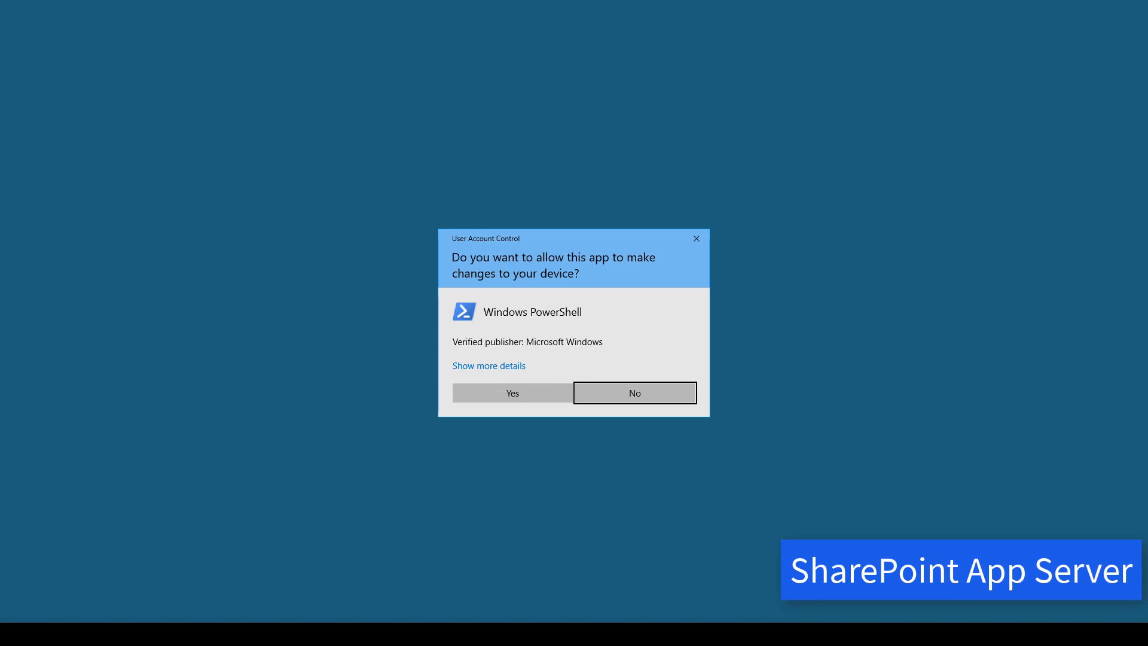
In an elevated Management Shell, run New-SPManagedAccount with the sbeeh\mmdapppool credentials.
click(512, 393)
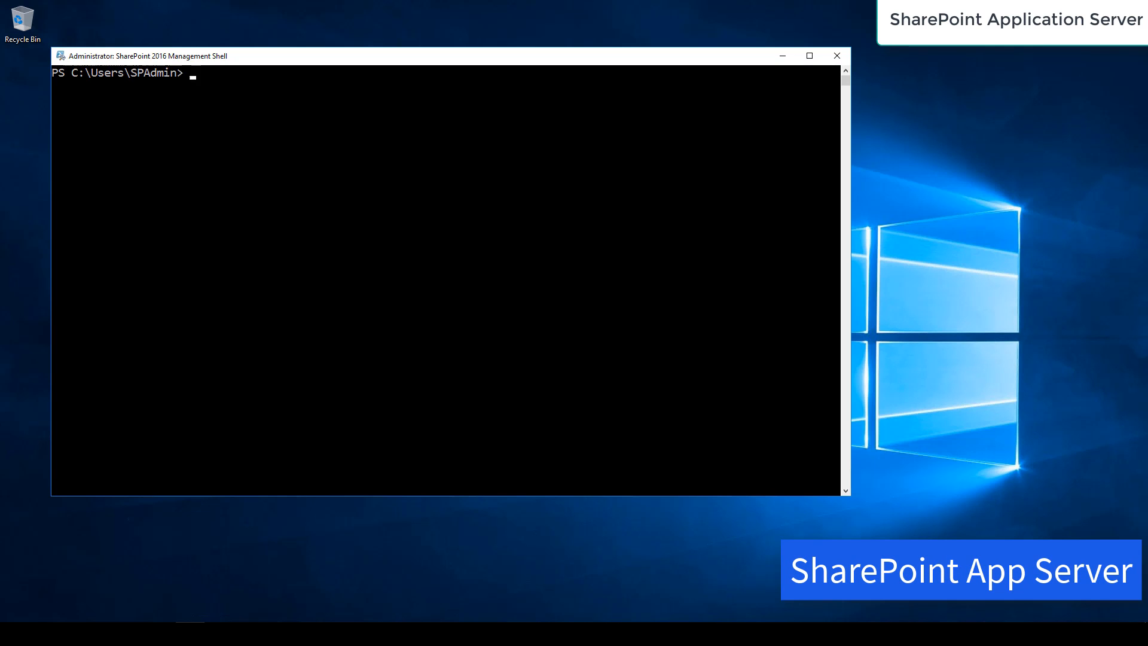
text(new)
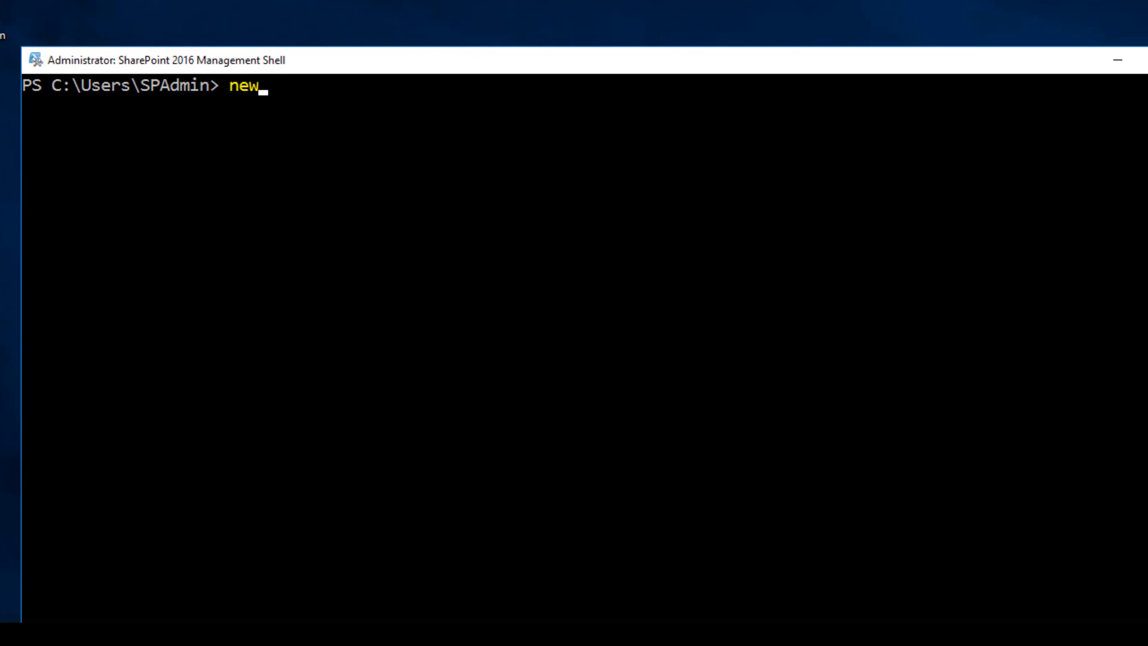
text(-spman)
key(Tab)
key(Return)
text(sb)
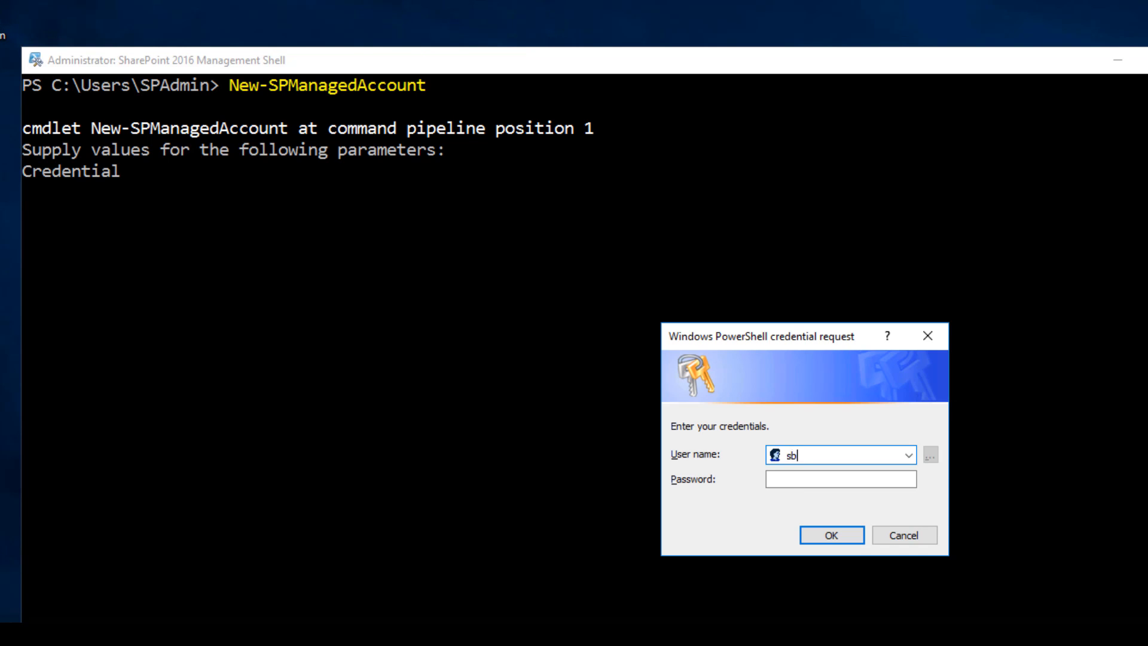
text(eeh\mmdapppool)
key(Tab)
text(**********)
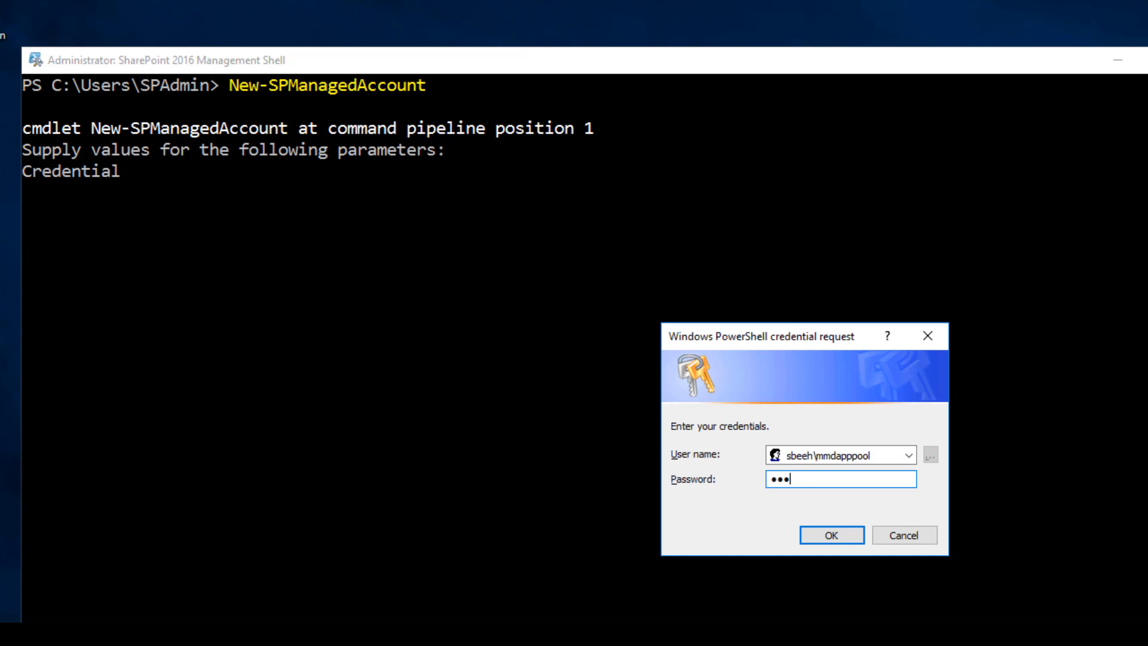
key(Return)
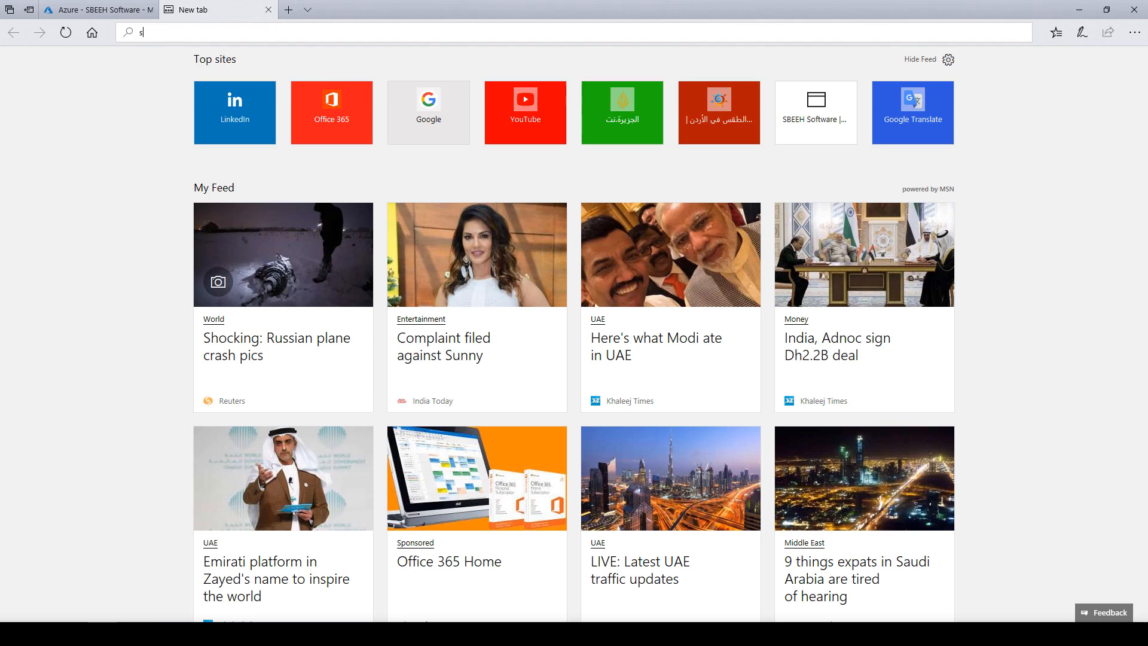
On the sp site, activate the Content Type Syndication Hub site collection feature, then go Home.
text(sp.sbeehsoftware.com/)
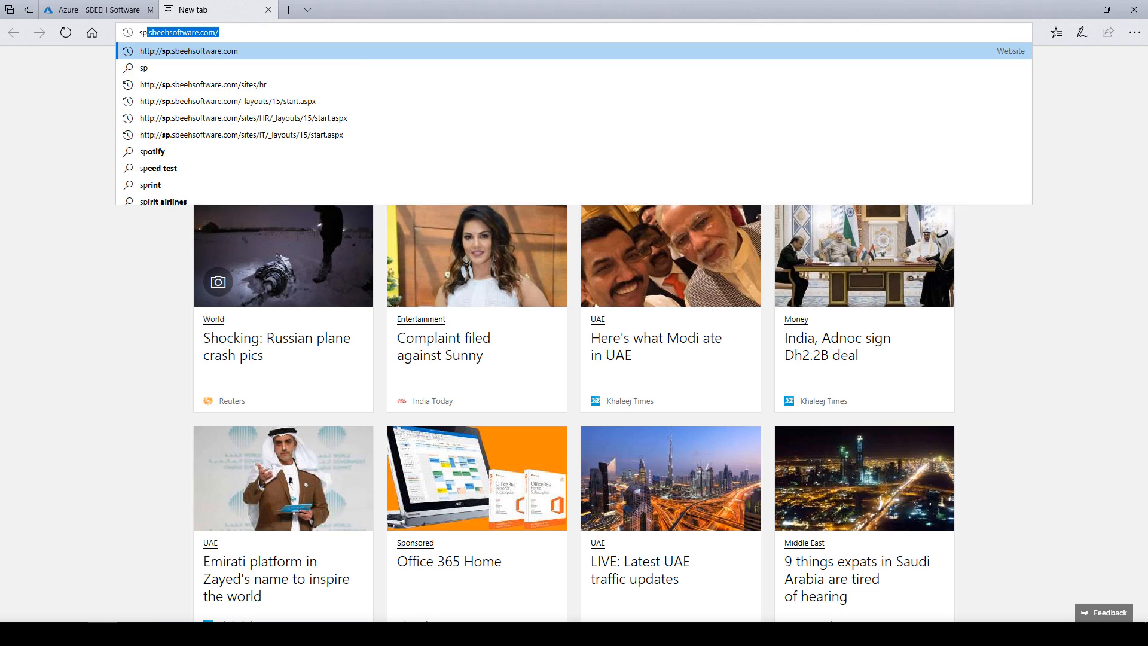
key(Return)
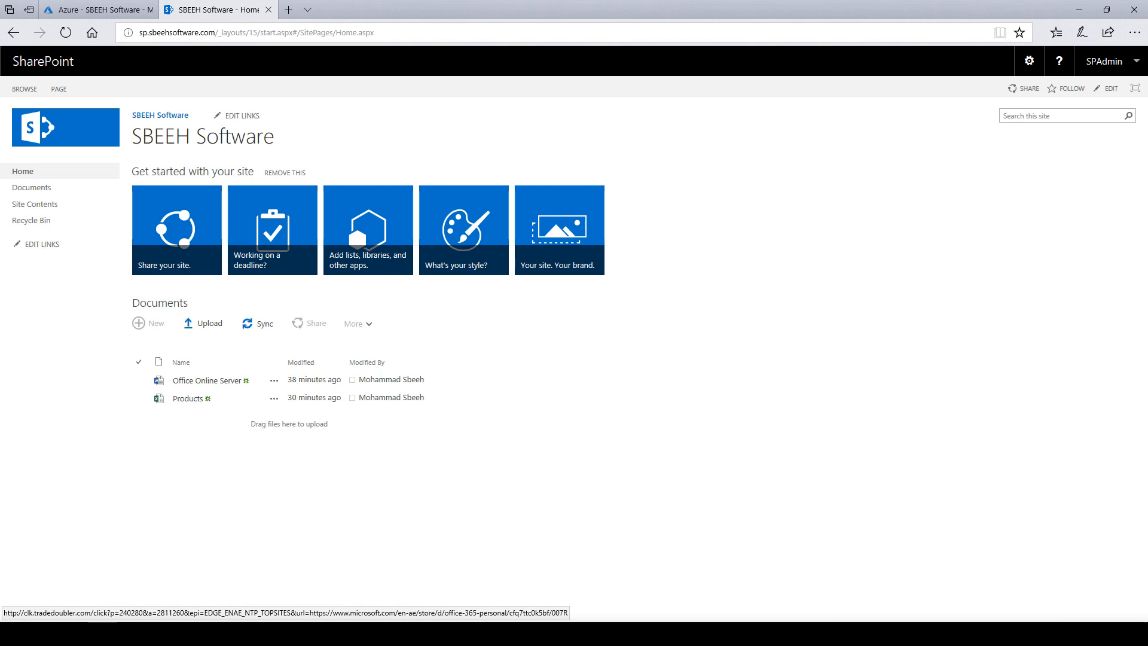
click(1029, 61)
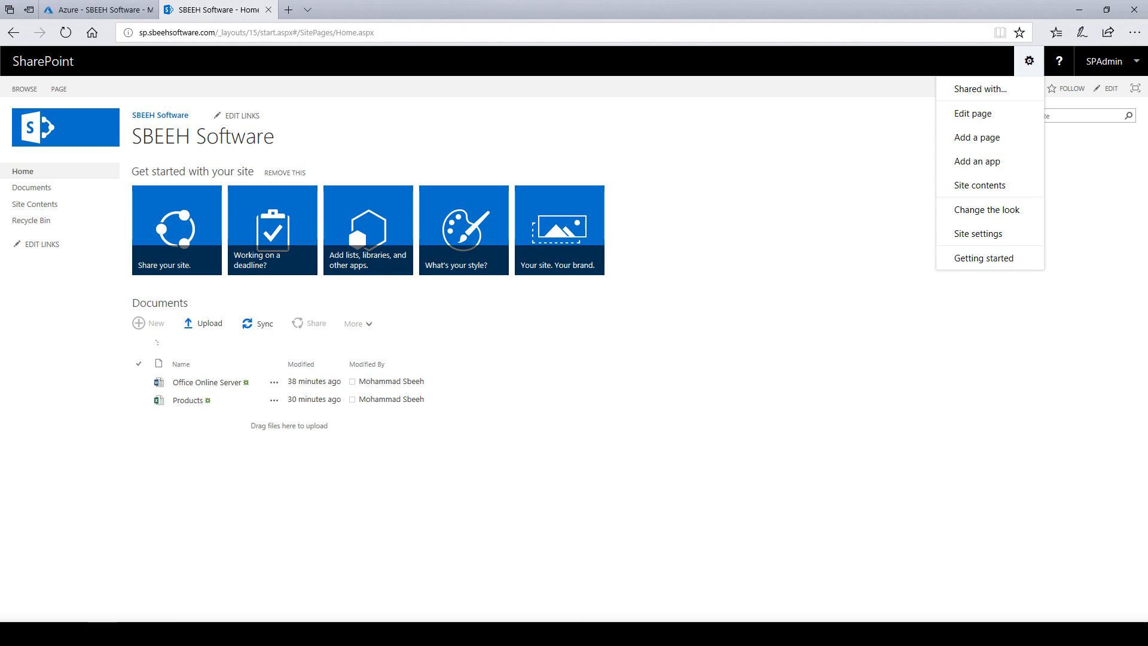
click(978, 234)
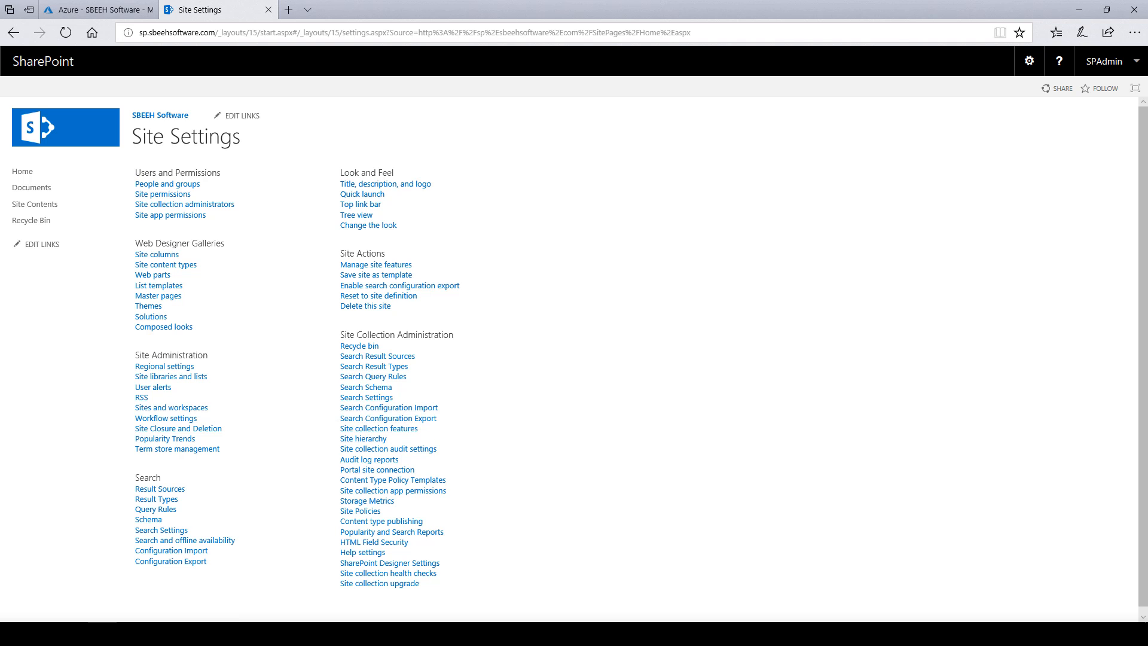
click(379, 428)
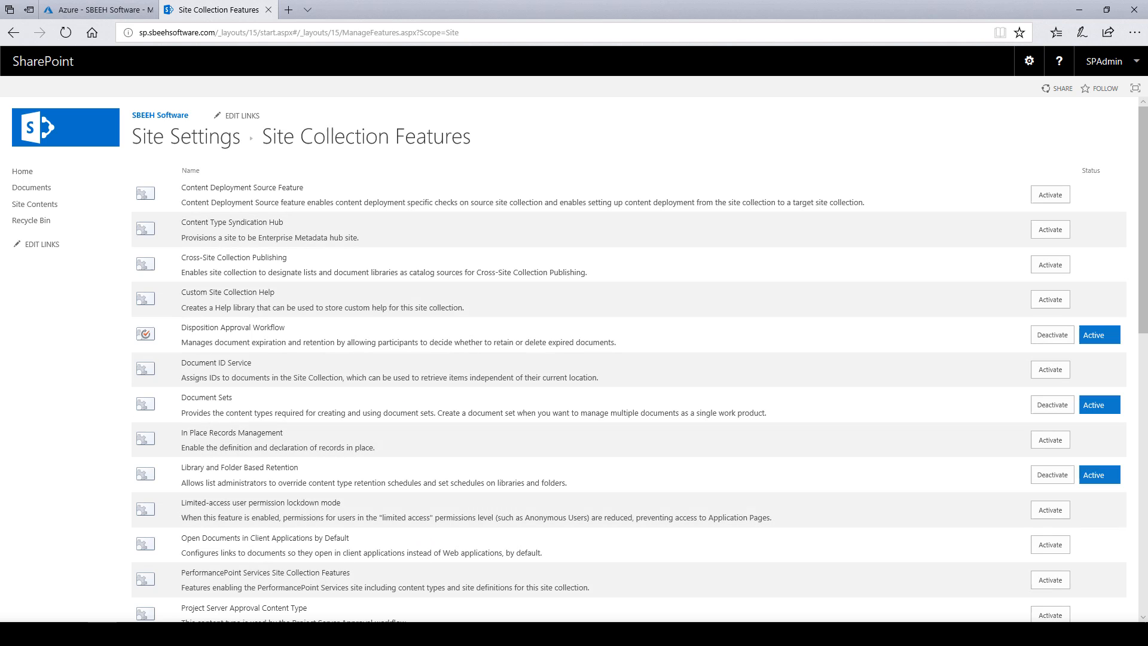
drag(197, 222, 359, 237)
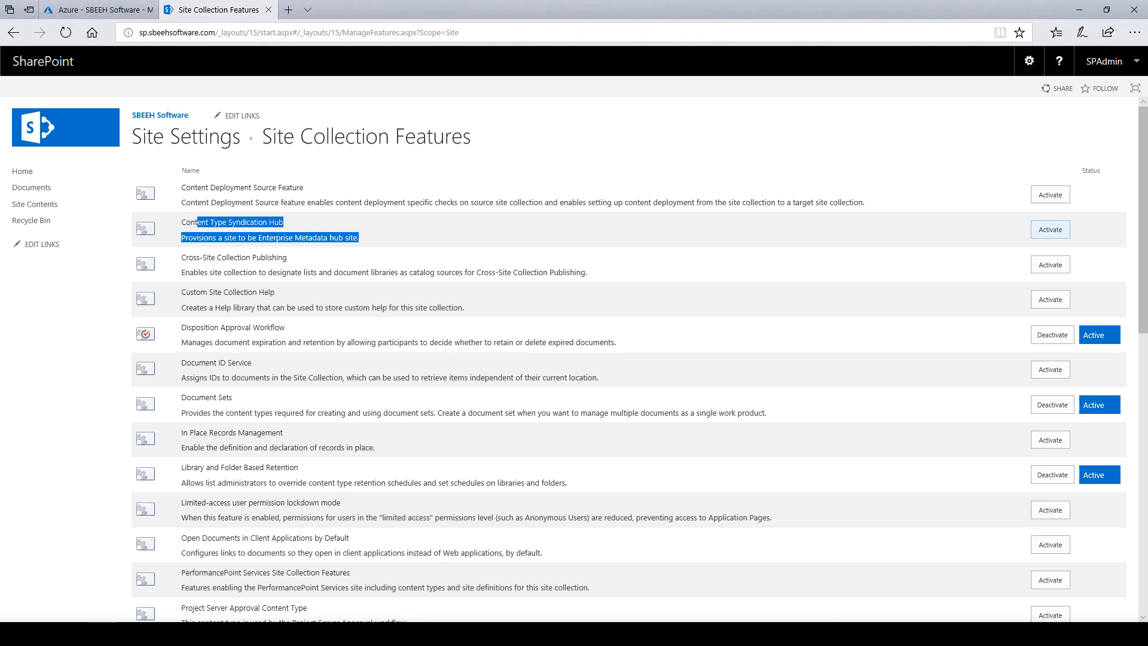
click(1050, 230)
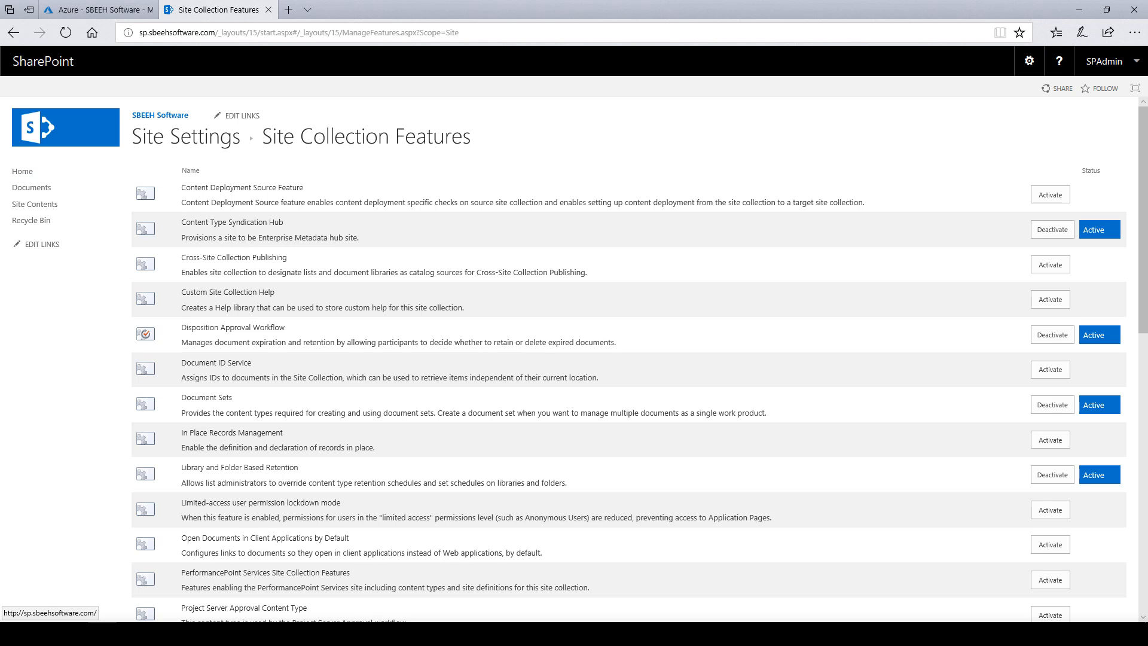
click(22, 171)
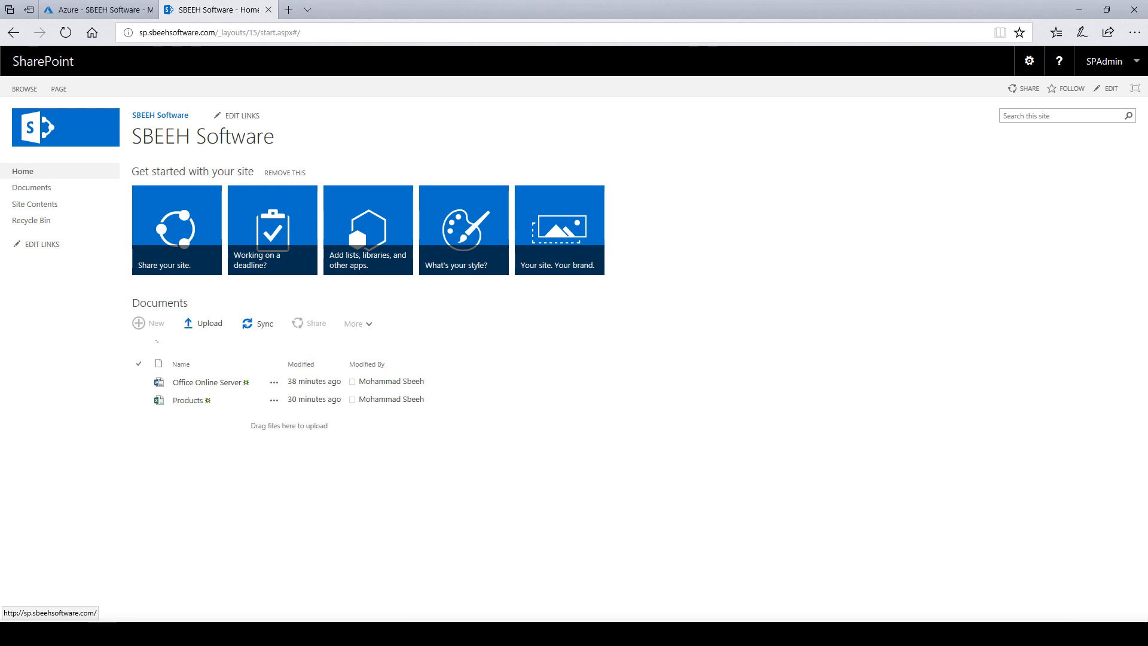
On the app server, open Manage service applications and choose New > Managed Metadata Service.
click(281, 633)
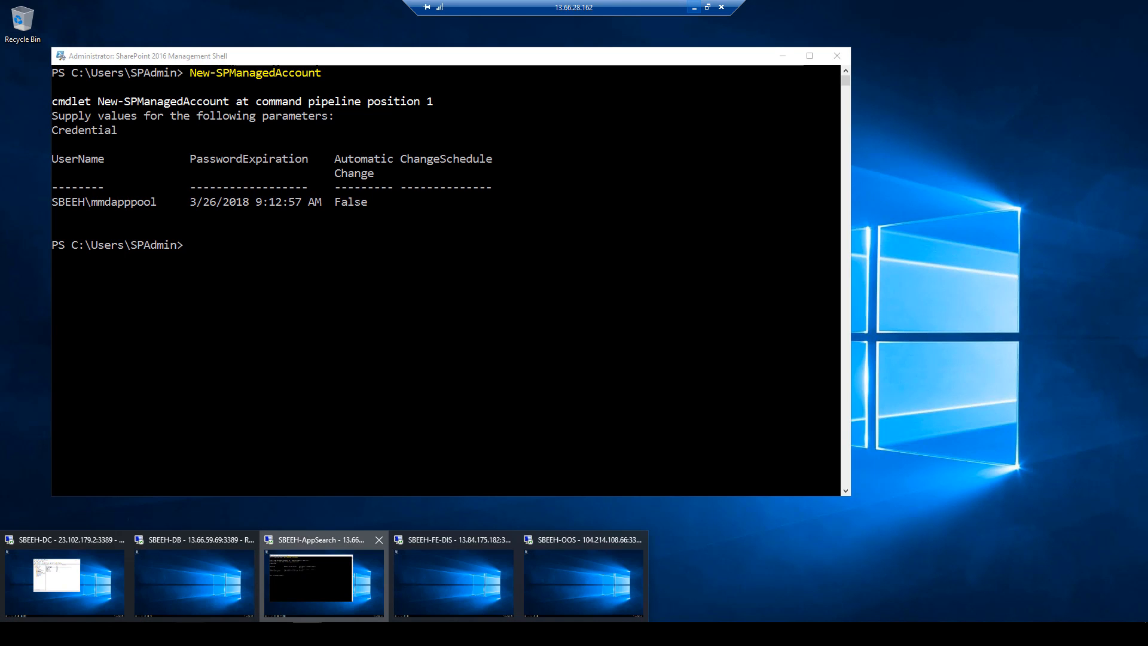
click(325, 579)
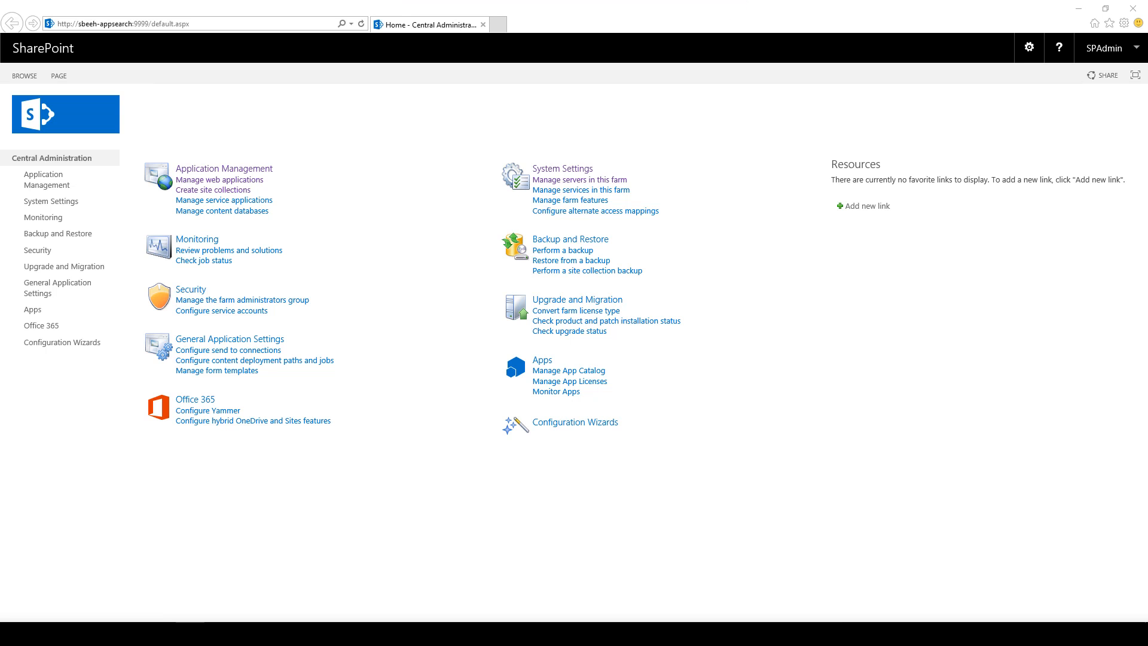
click(46, 179)
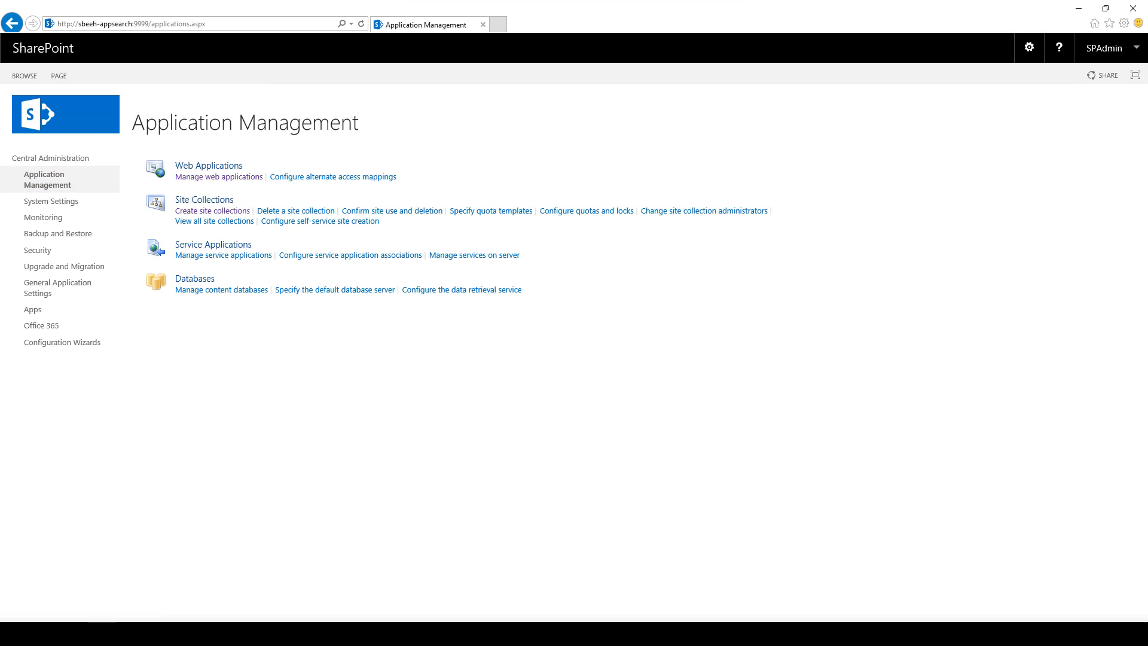
click(223, 255)
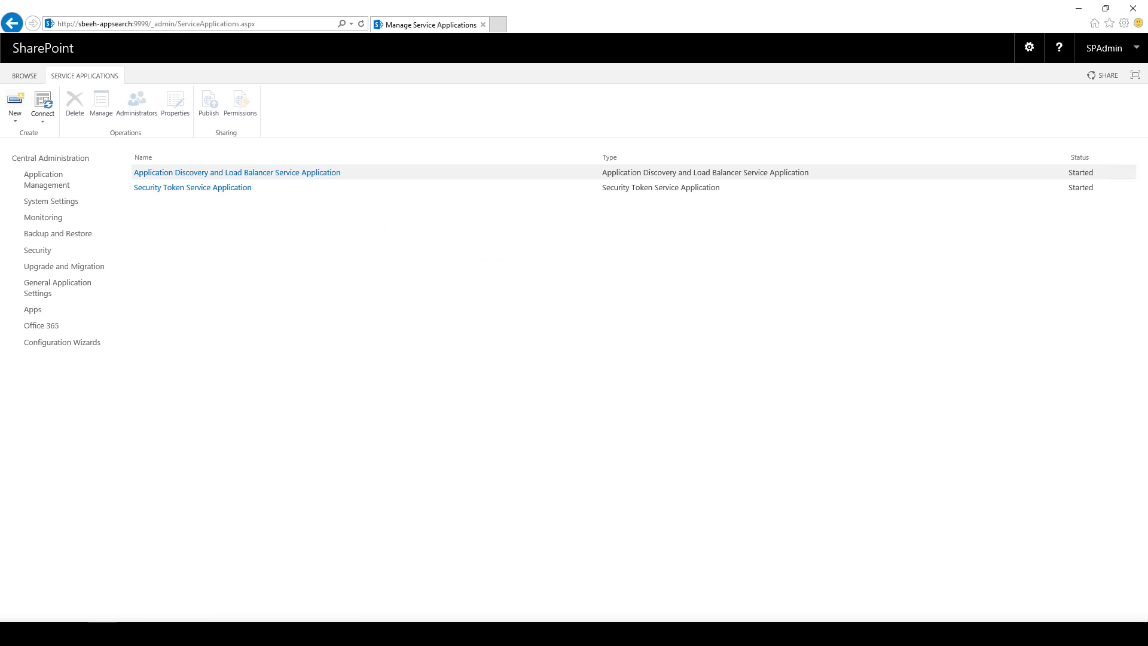
click(15, 107)
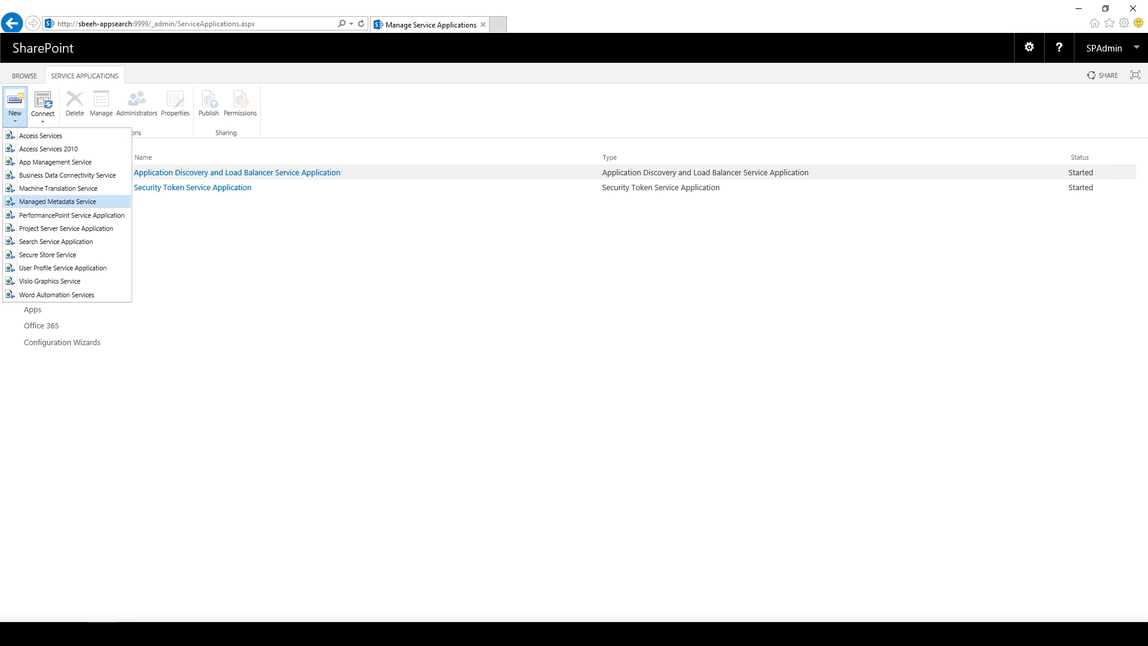
click(57, 201)
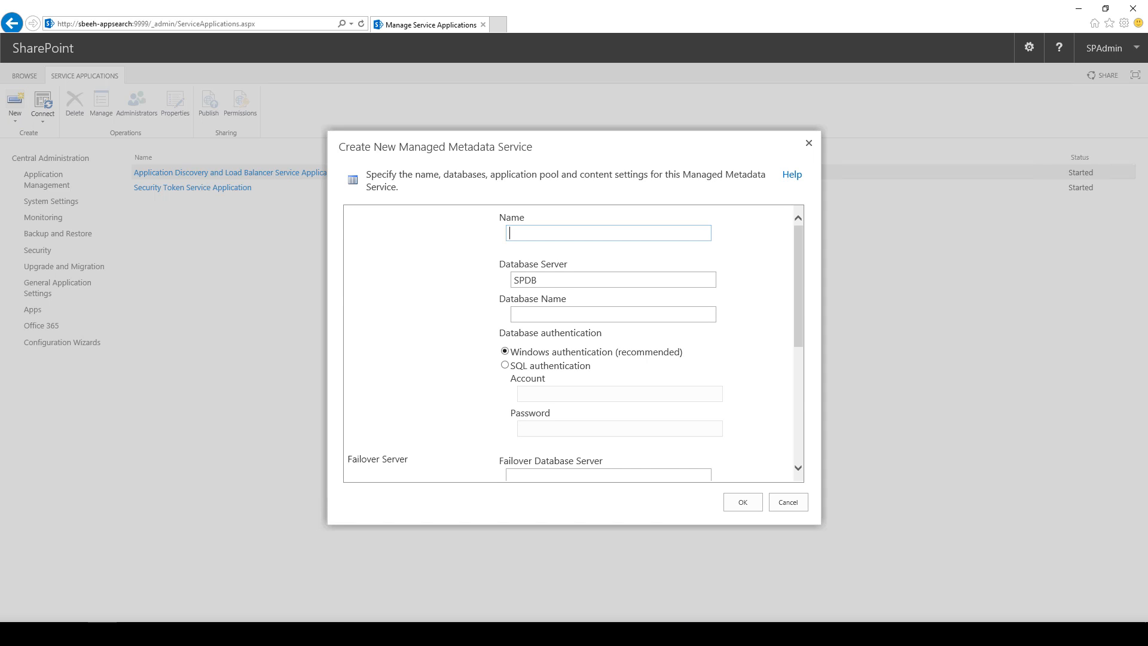
Name the service Managed Metadata Service and set its database name to MMSdb.
drag(683, 174, 398, 187)
key(ctrl+c)
click(526, 233)
key(ctrl+v)
key(BackSpace)
key(BackSpace)
click(598, 314)
text(MM)
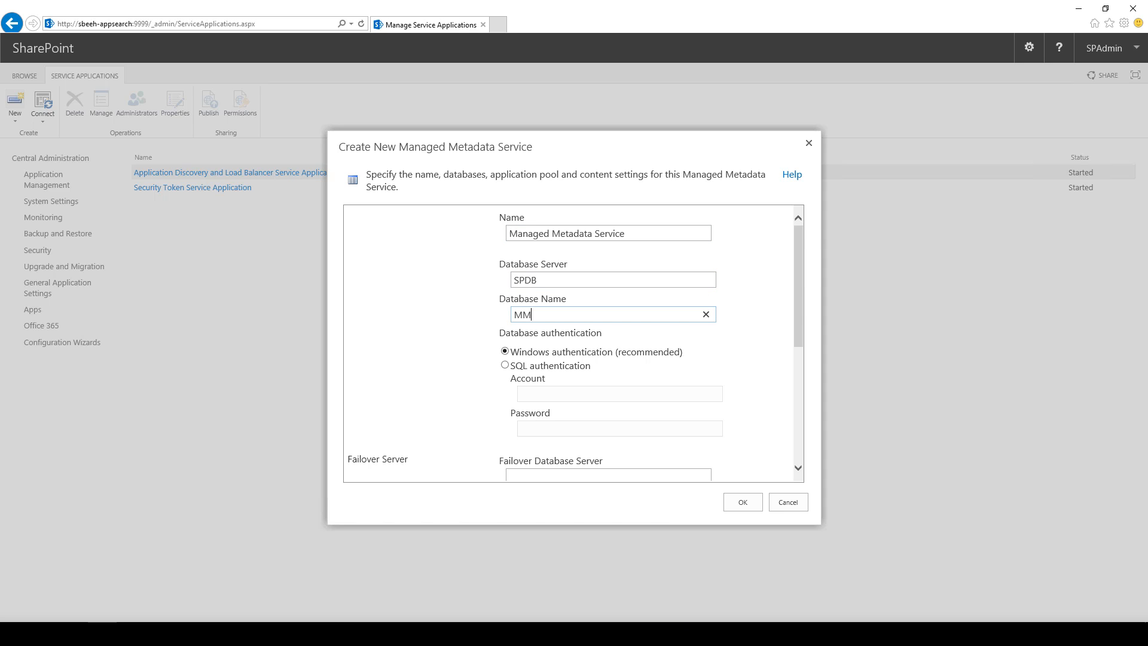
text(SDb)
key(BackSpace)
text(db)
scroll(574, 342, down, 3)
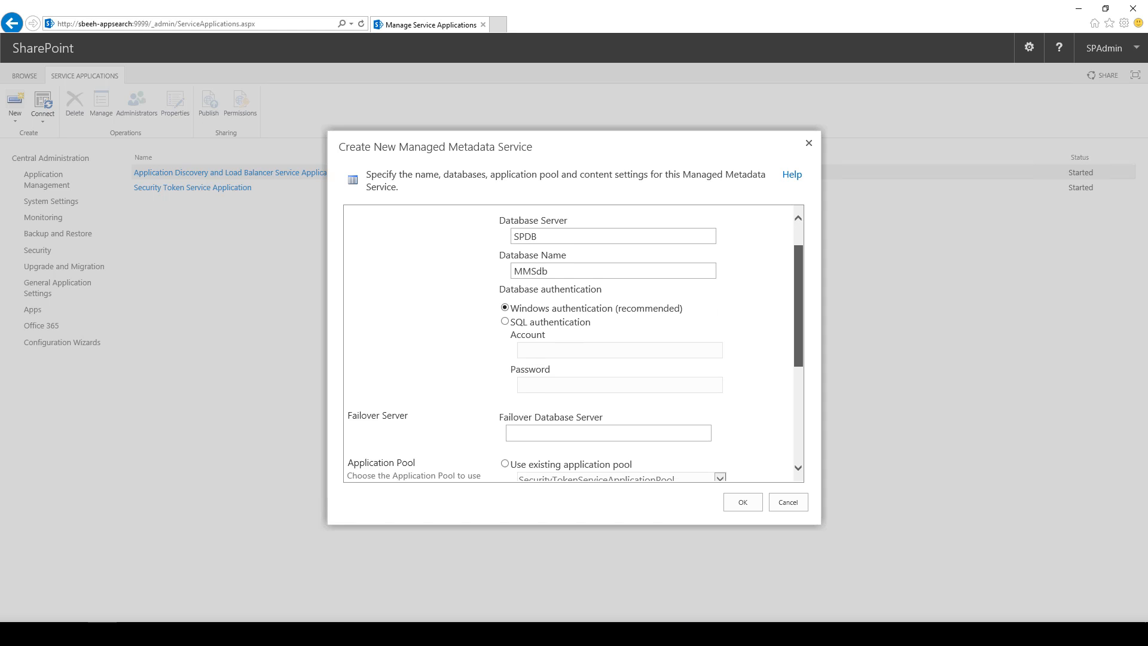
scroll(574, 343, down, 1)
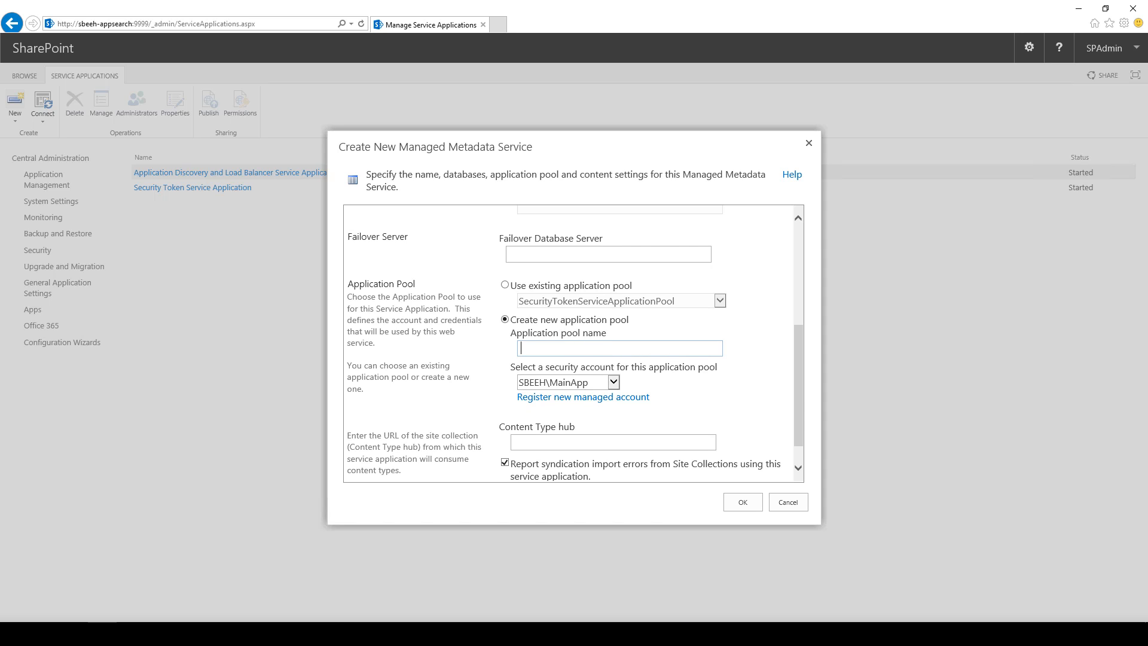
text(MMSAppPool)
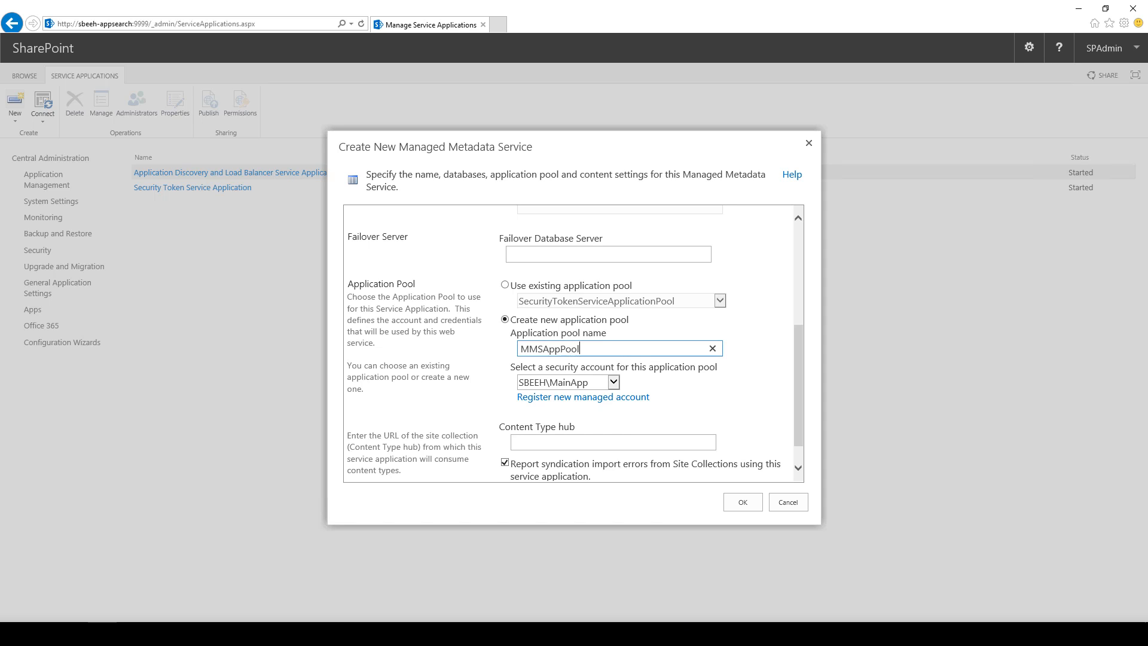
click(614, 382)
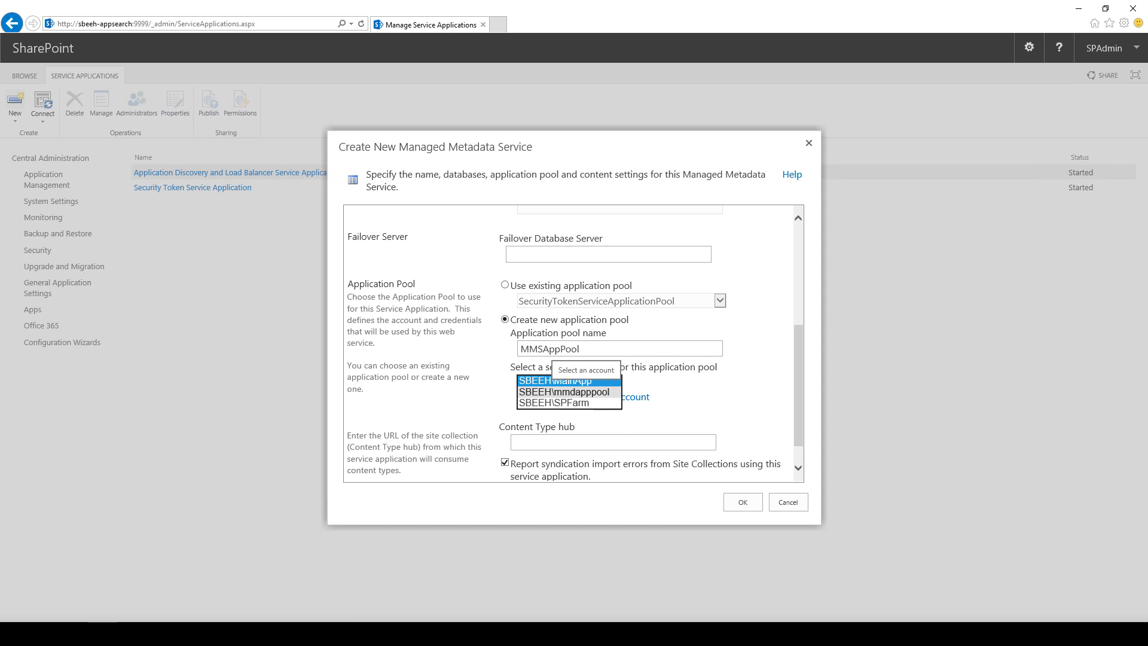
click(565, 392)
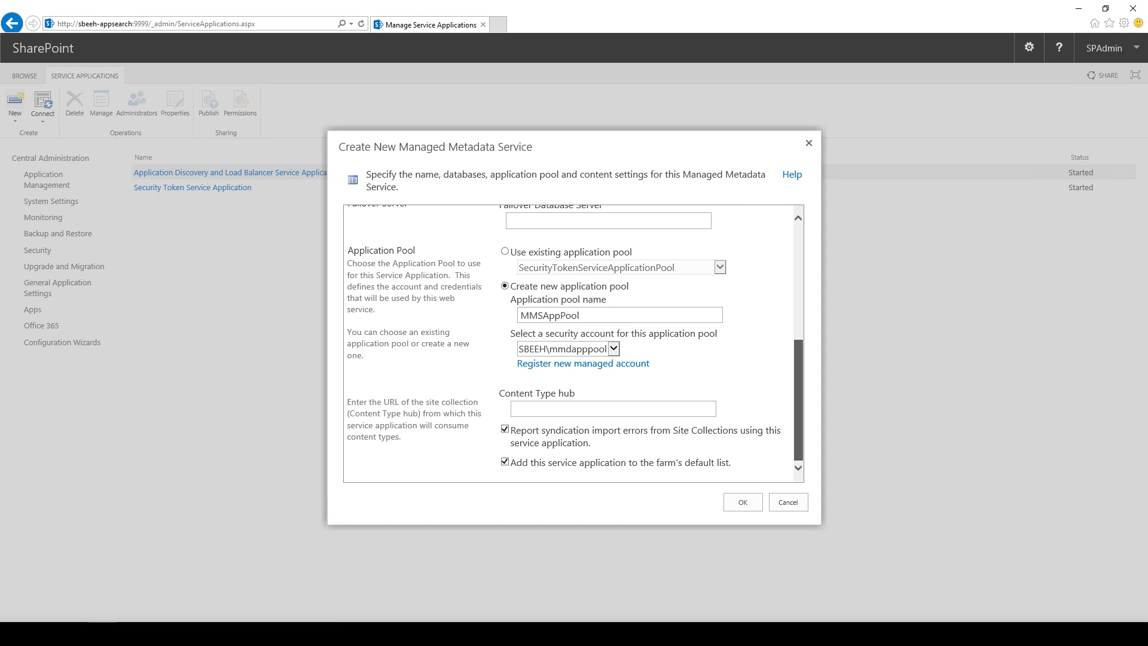
scroll(565, 392, down, 1)
text(http://)
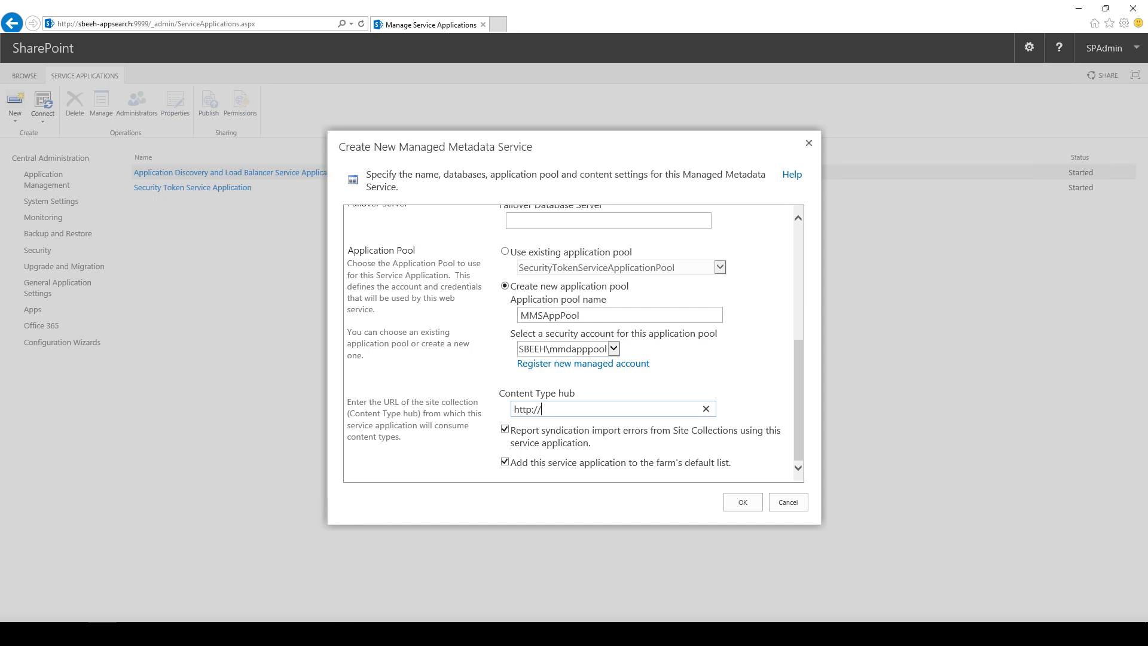
text(sp.sbeehsoftware.com)
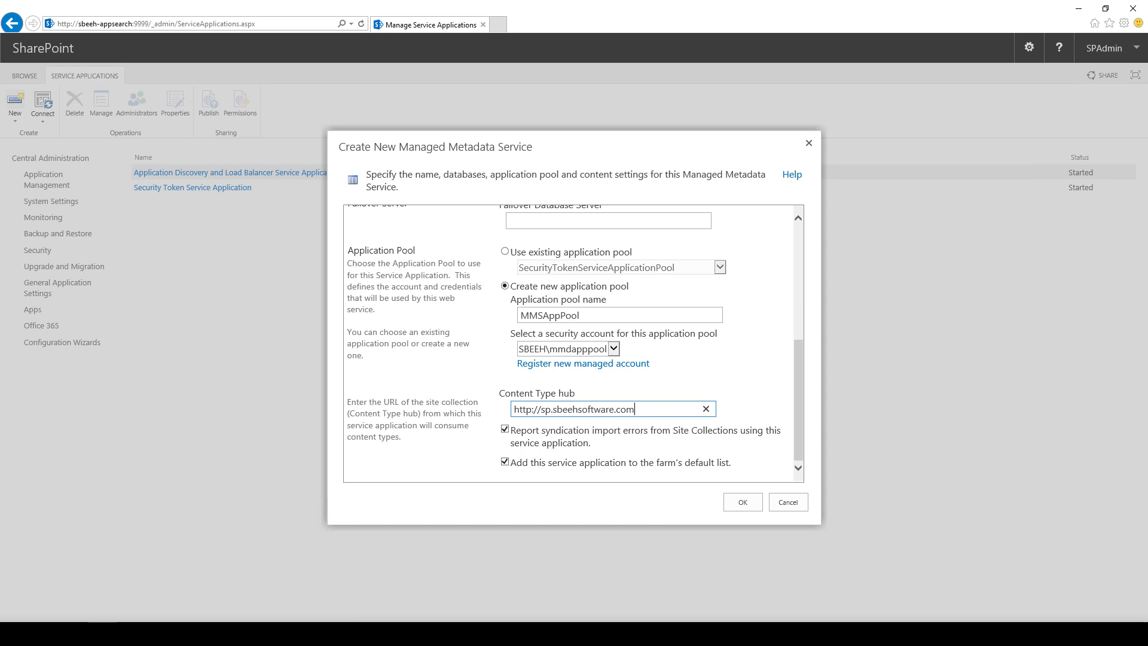
click(743, 502)
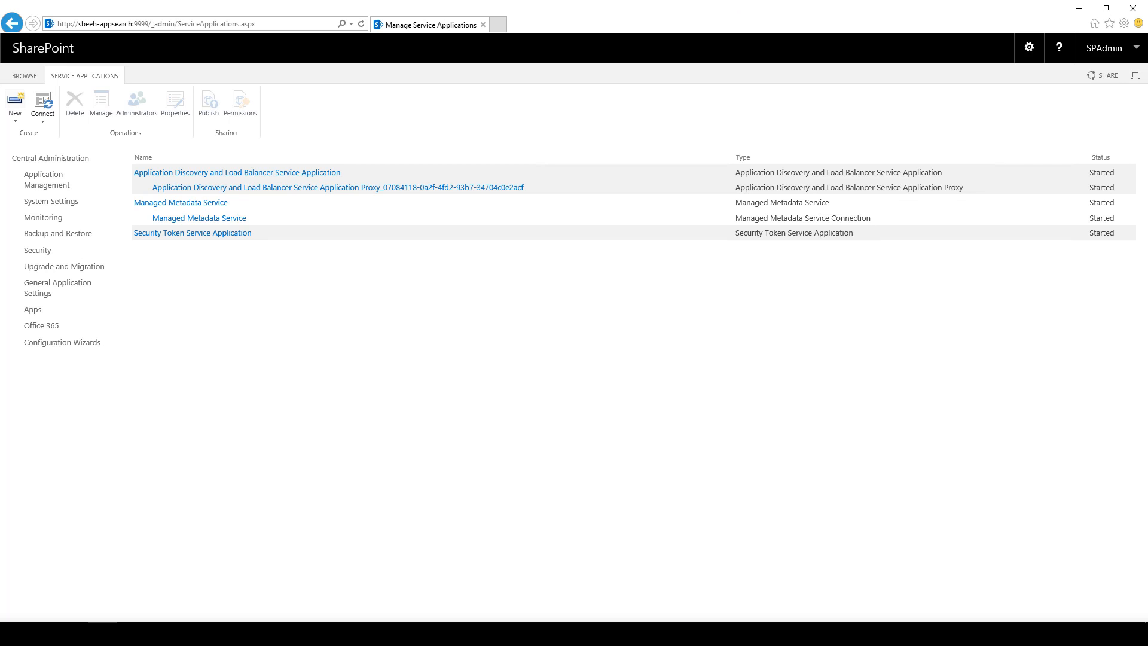
View the Managed Metadata Service's Term Store Management Tool, then return home and to Application Management.
click(180, 202)
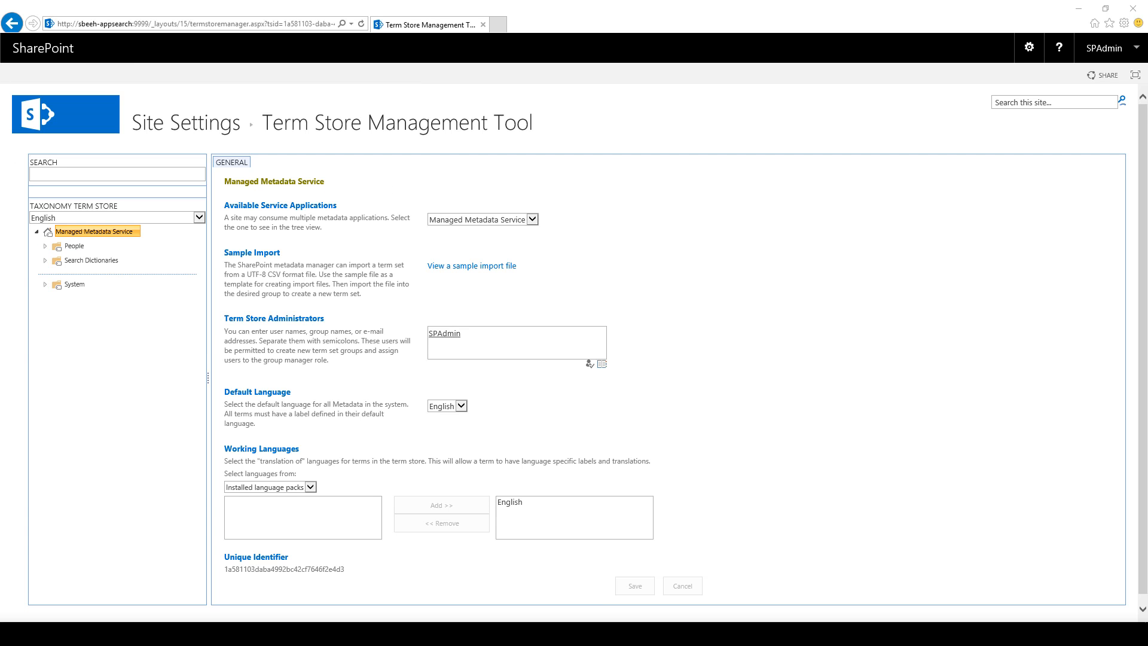
click(62, 114)
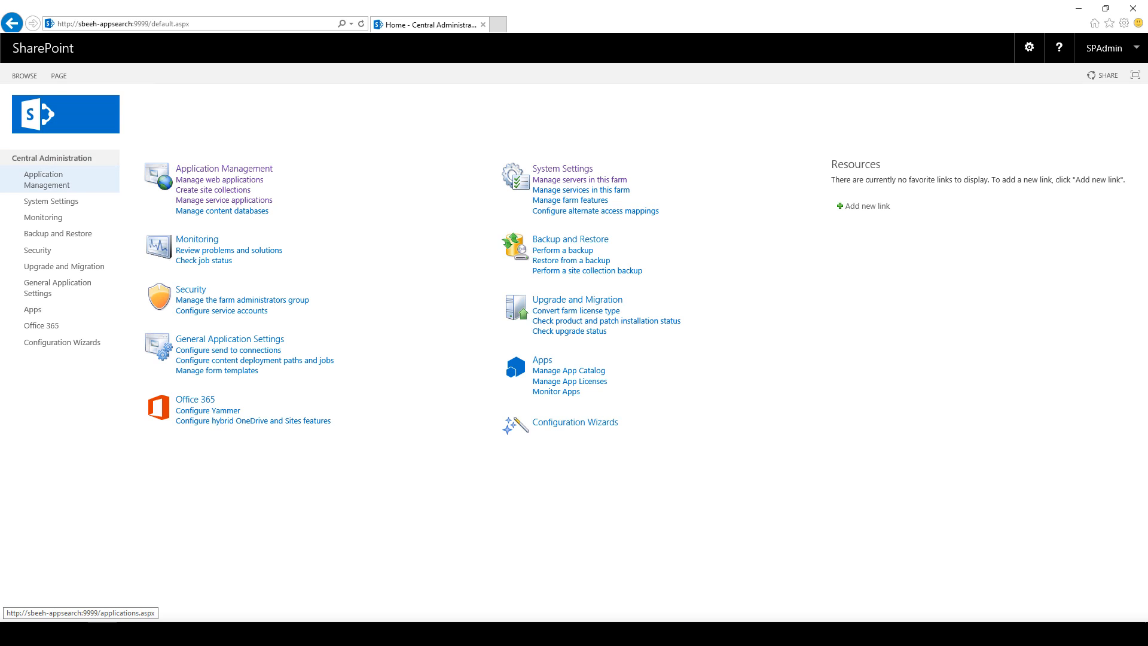
click(46, 180)
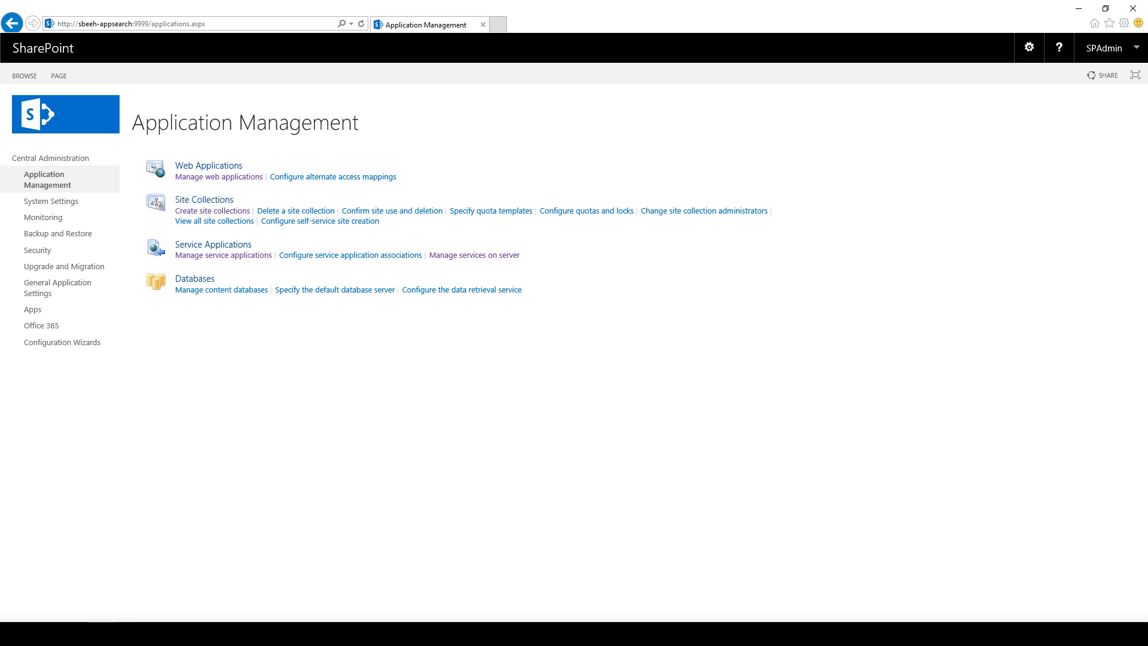
click(474, 255)
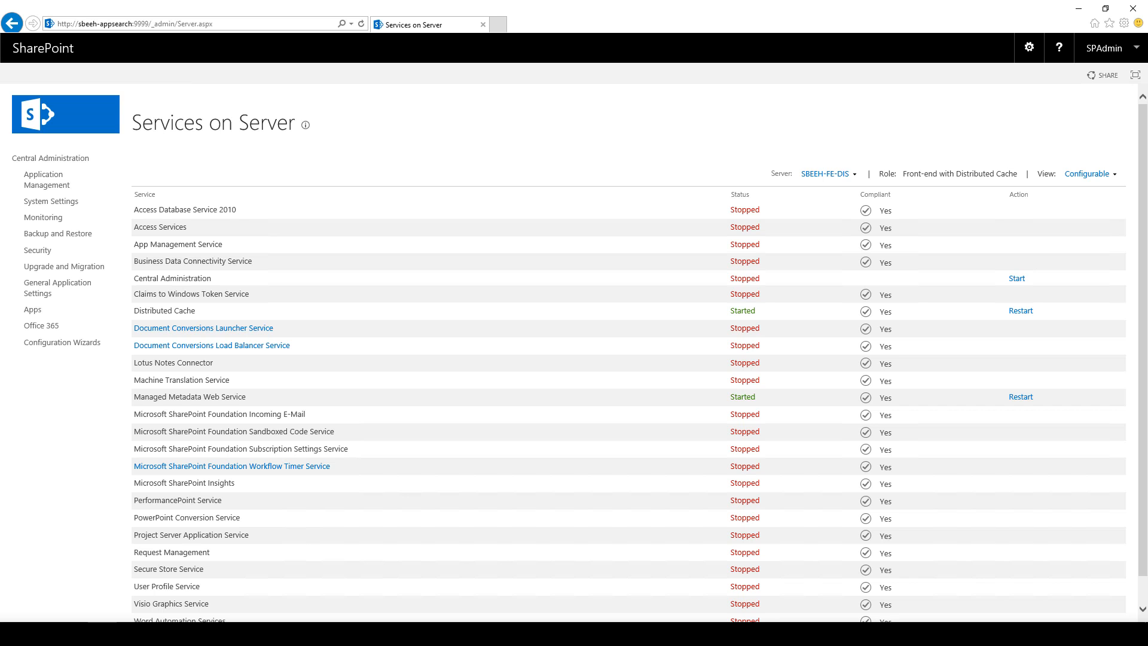
click(825, 173)
click(821, 191)
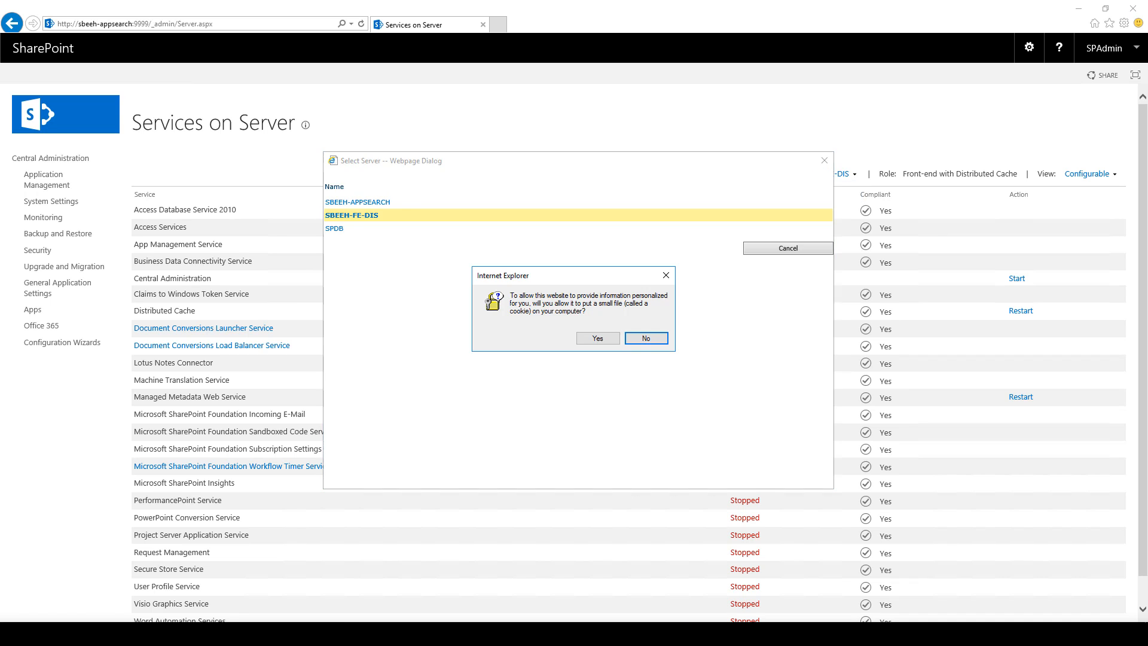
click(597, 338)
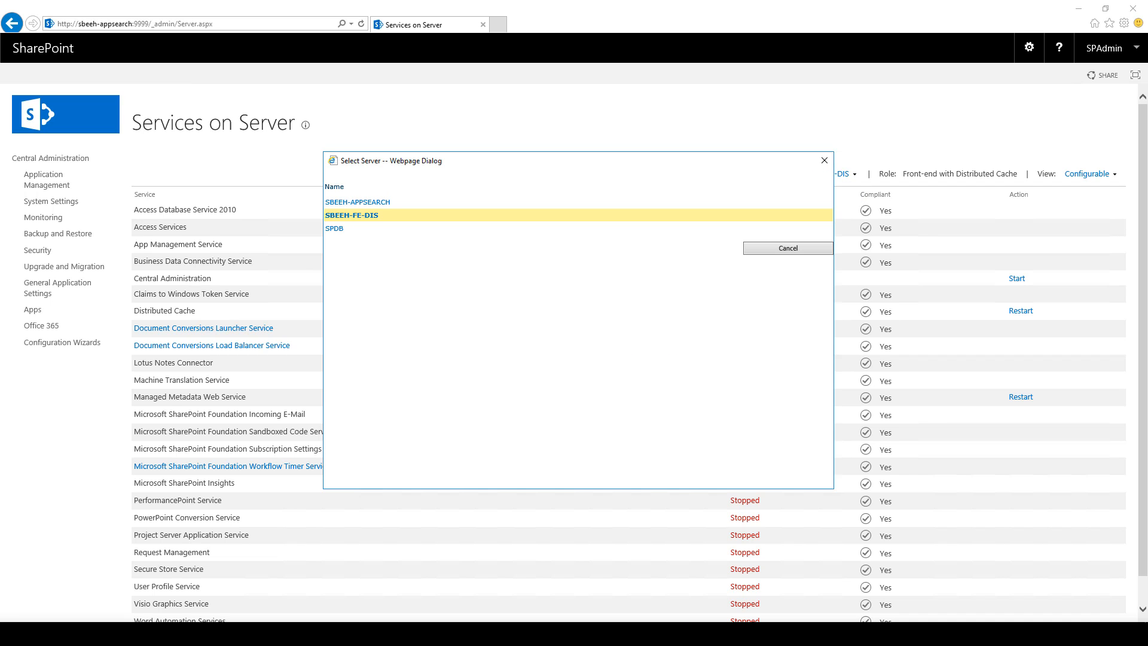
click(358, 202)
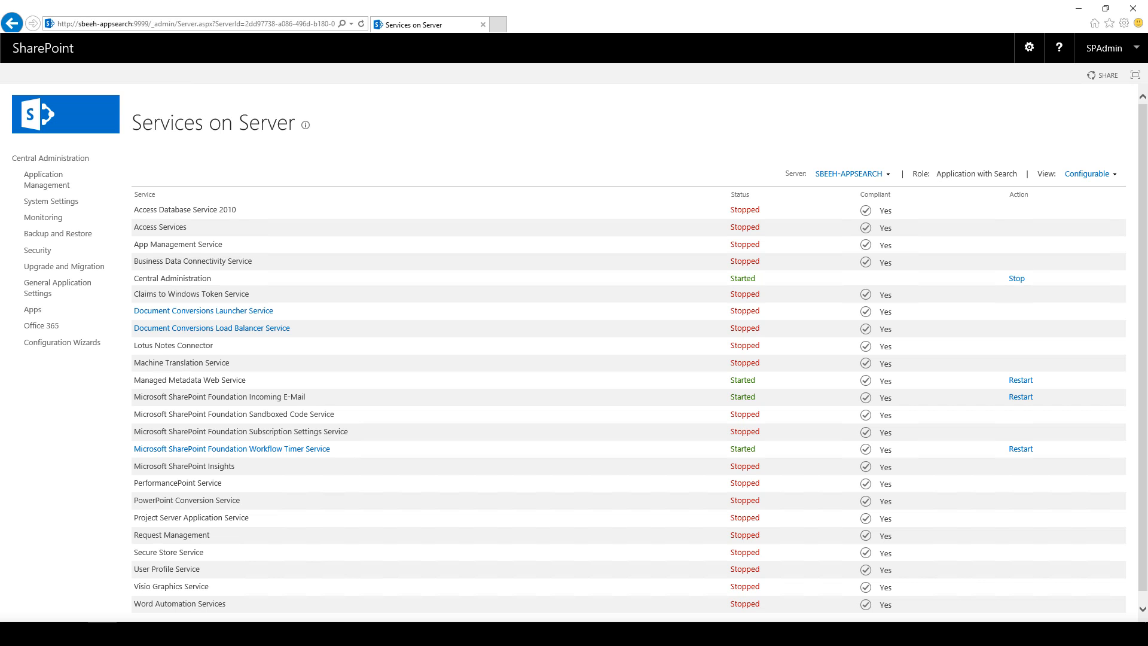
click(739, 194)
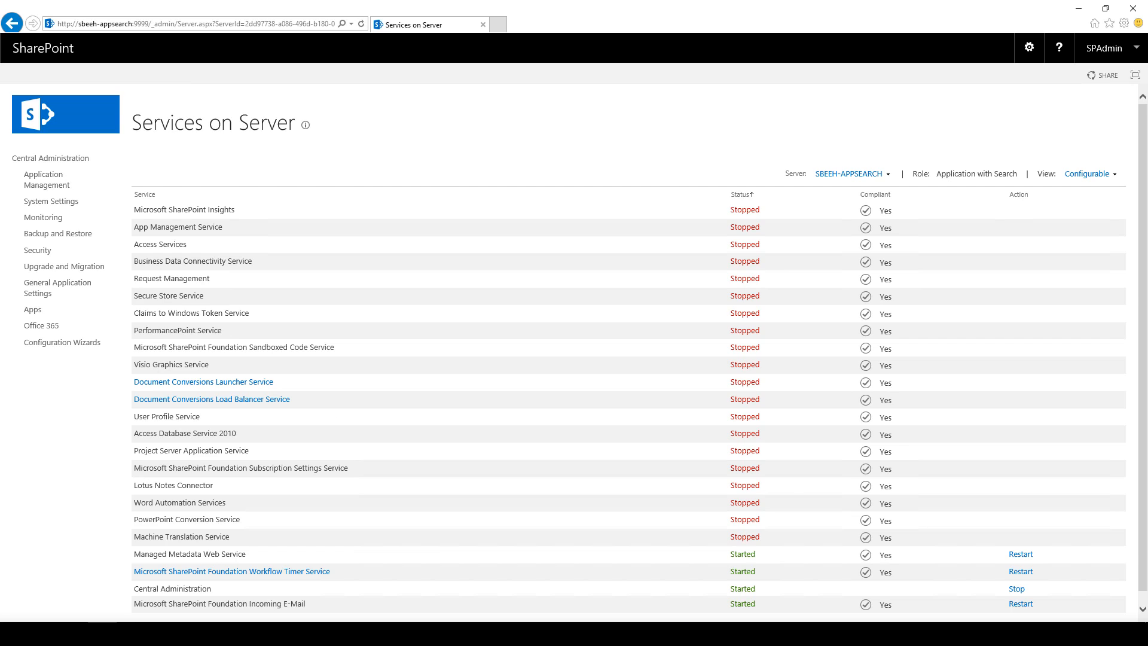
click(740, 194)
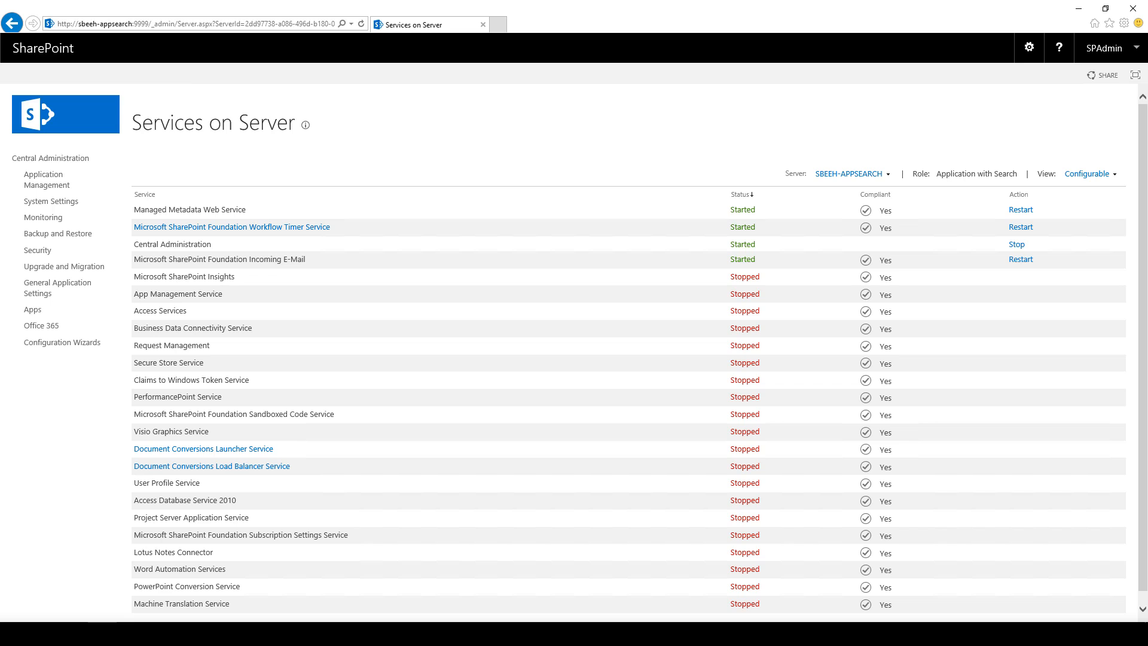
click(849, 174)
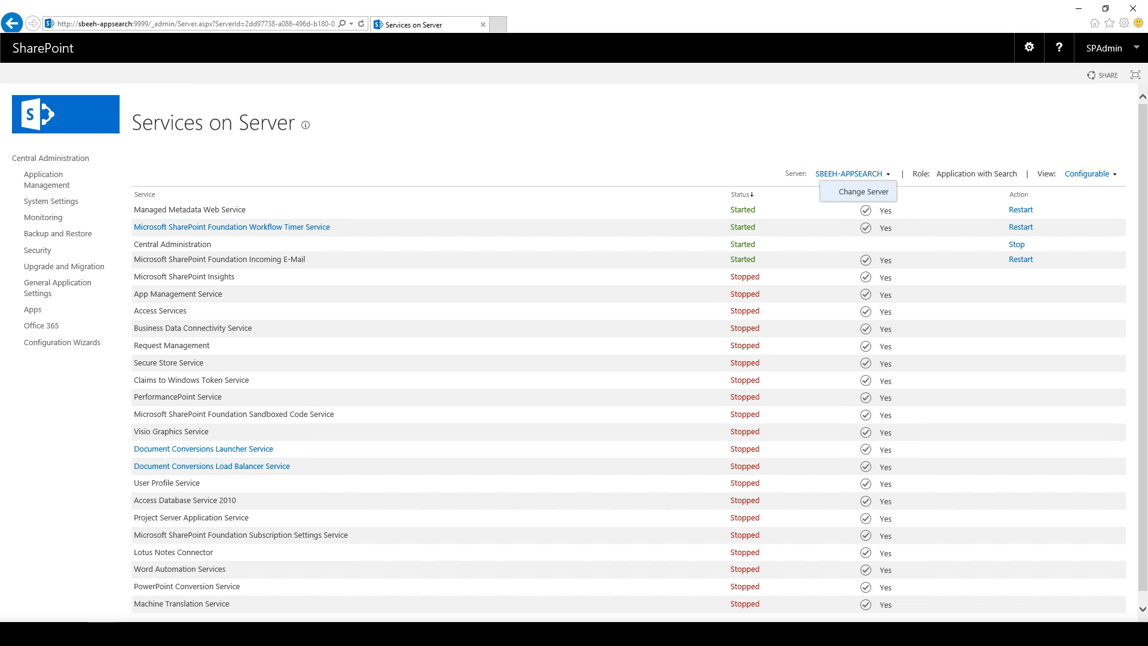
click(858, 188)
click(598, 338)
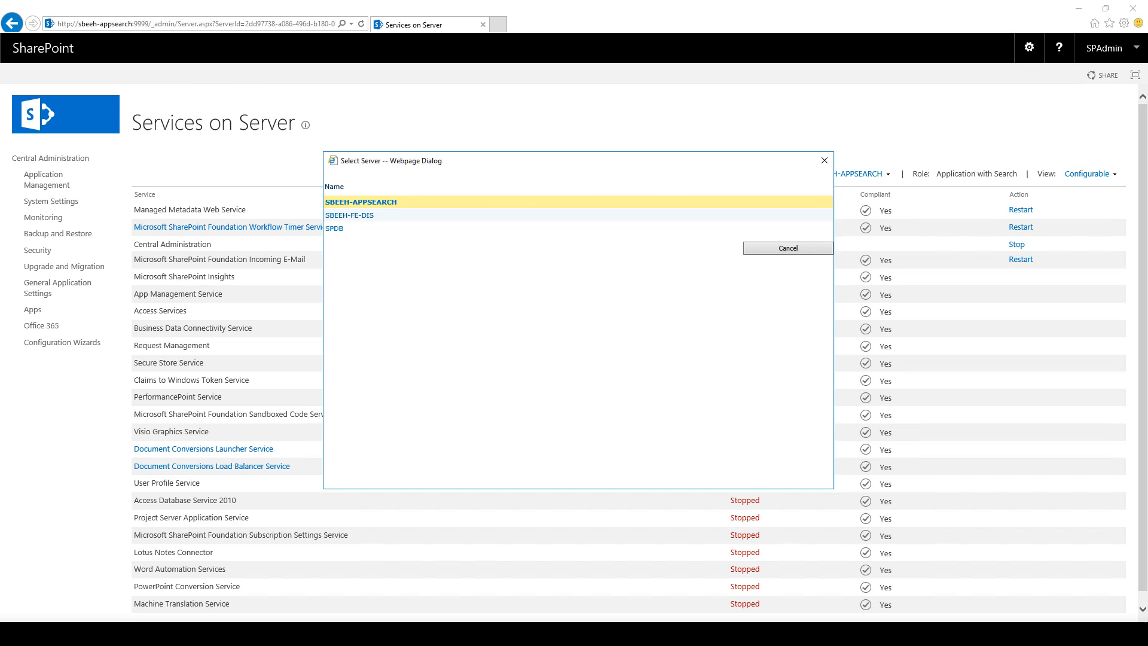
click(350, 215)
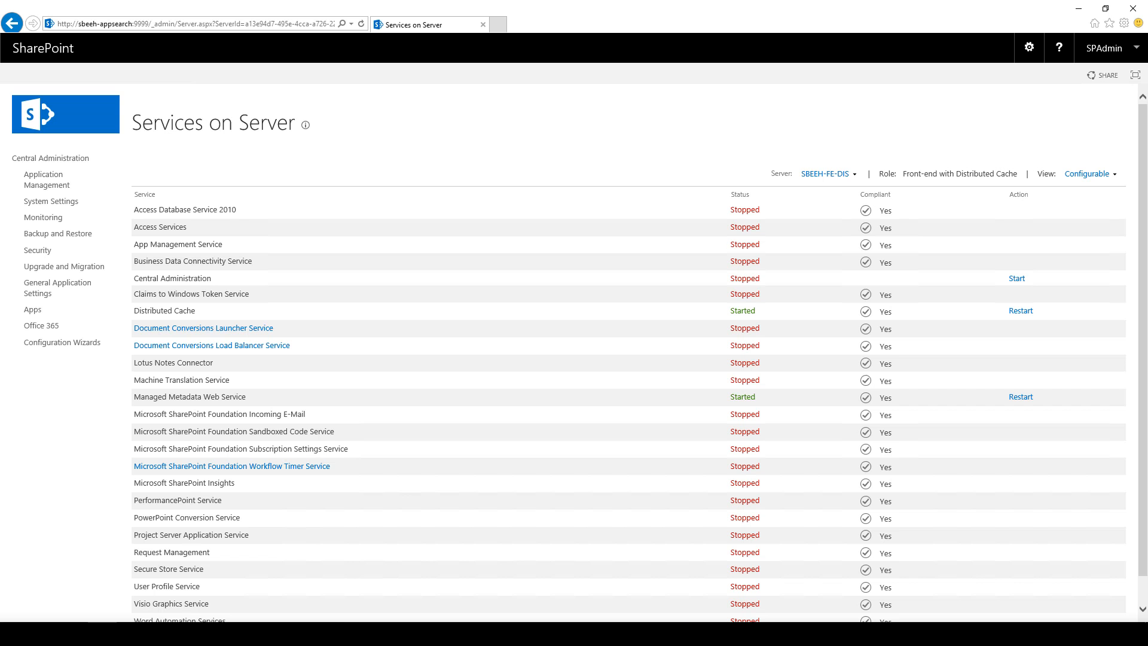
click(740, 194)
click(739, 195)
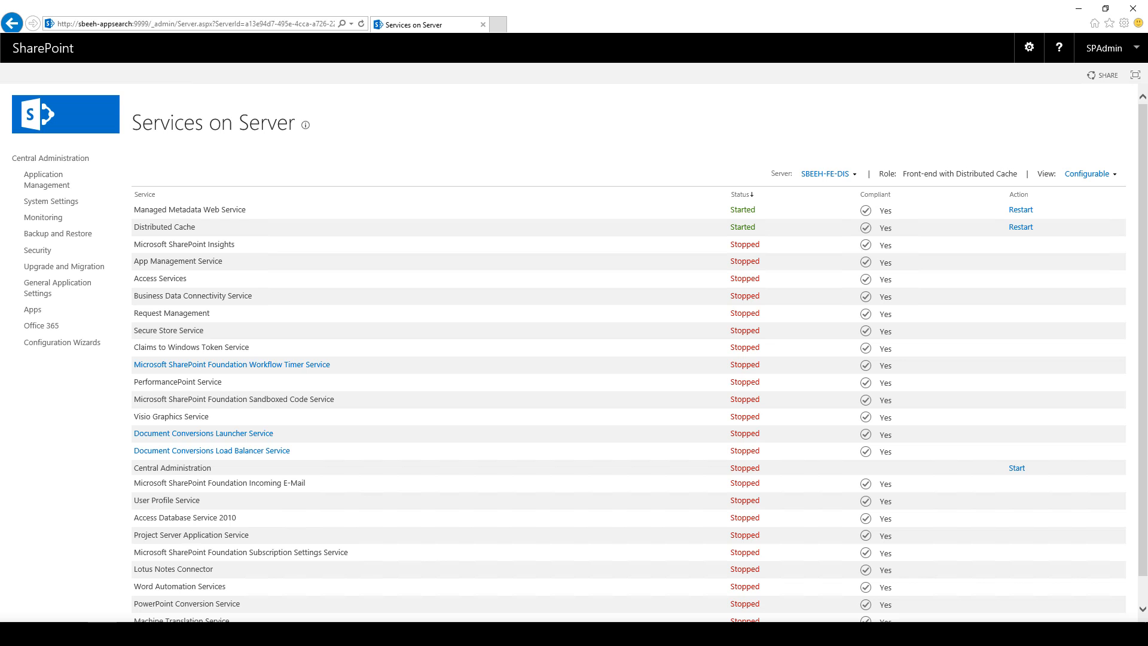
triple_click(147, 209)
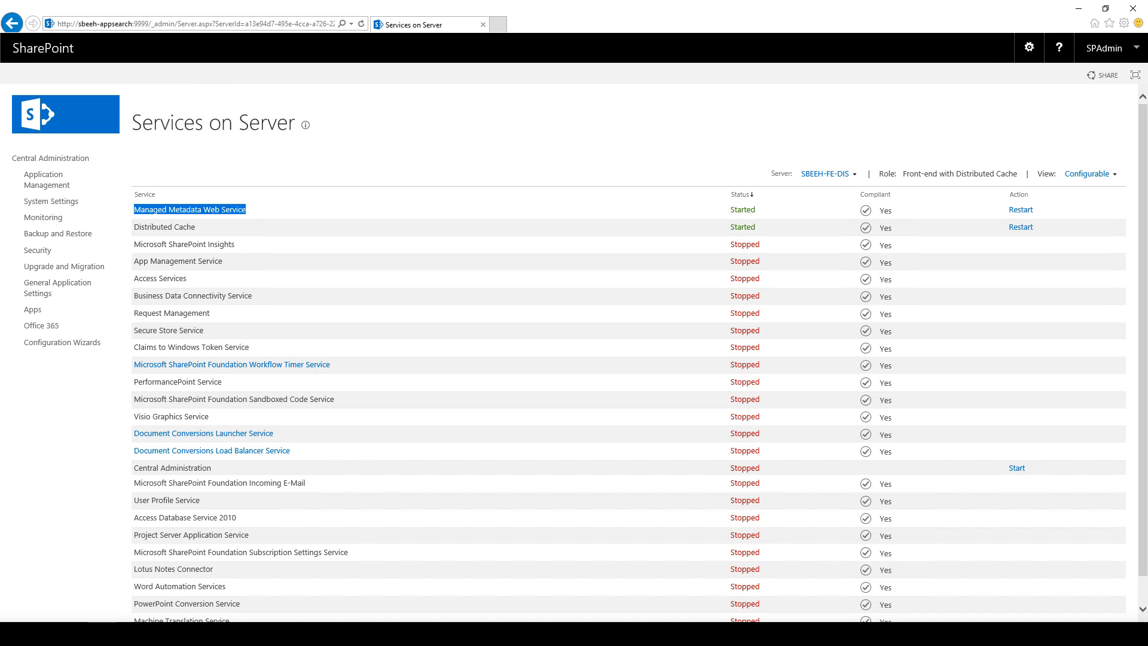
click(52, 158)
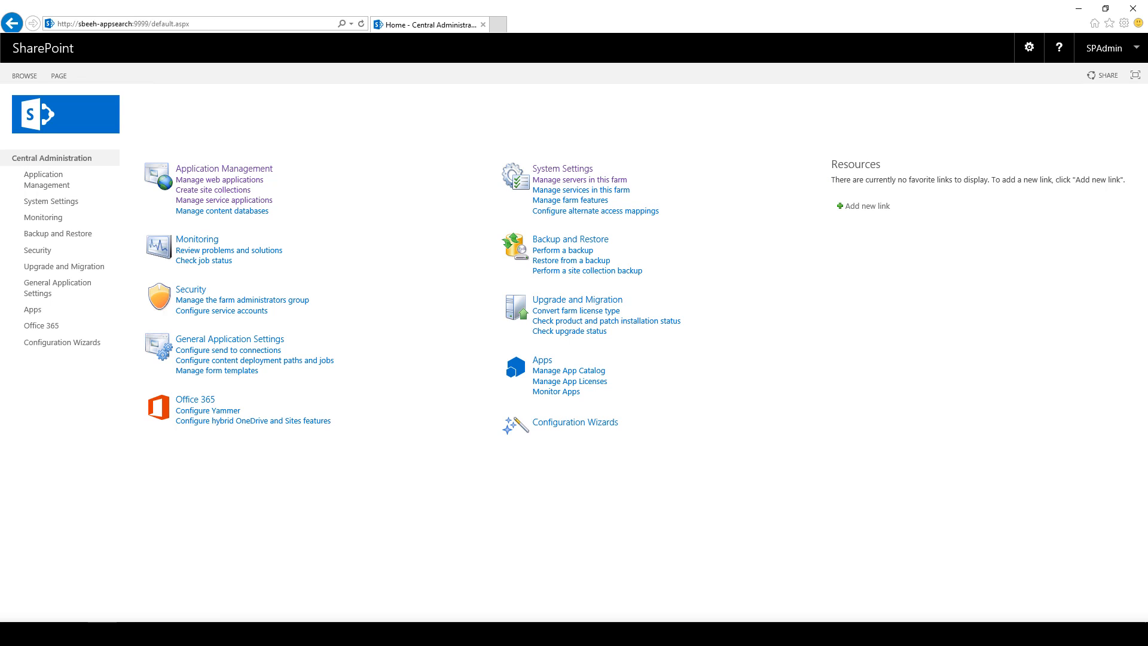
In the Managed Metadata connection's properties, enable default storage for column specific term sets and confirm.
click(46, 180)
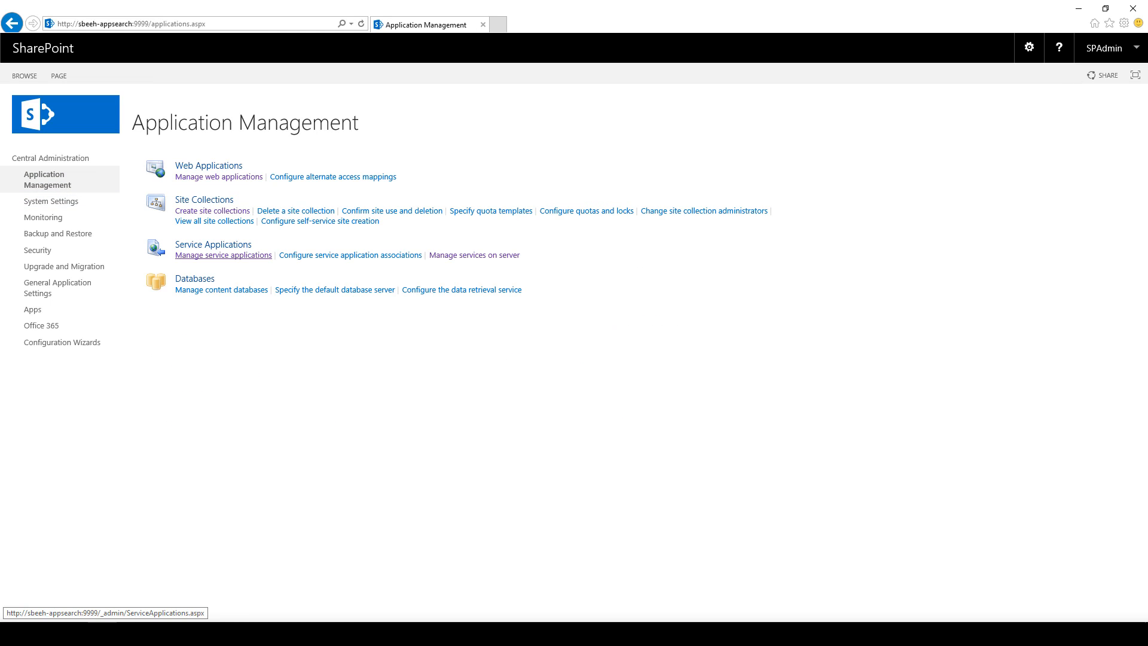
click(224, 255)
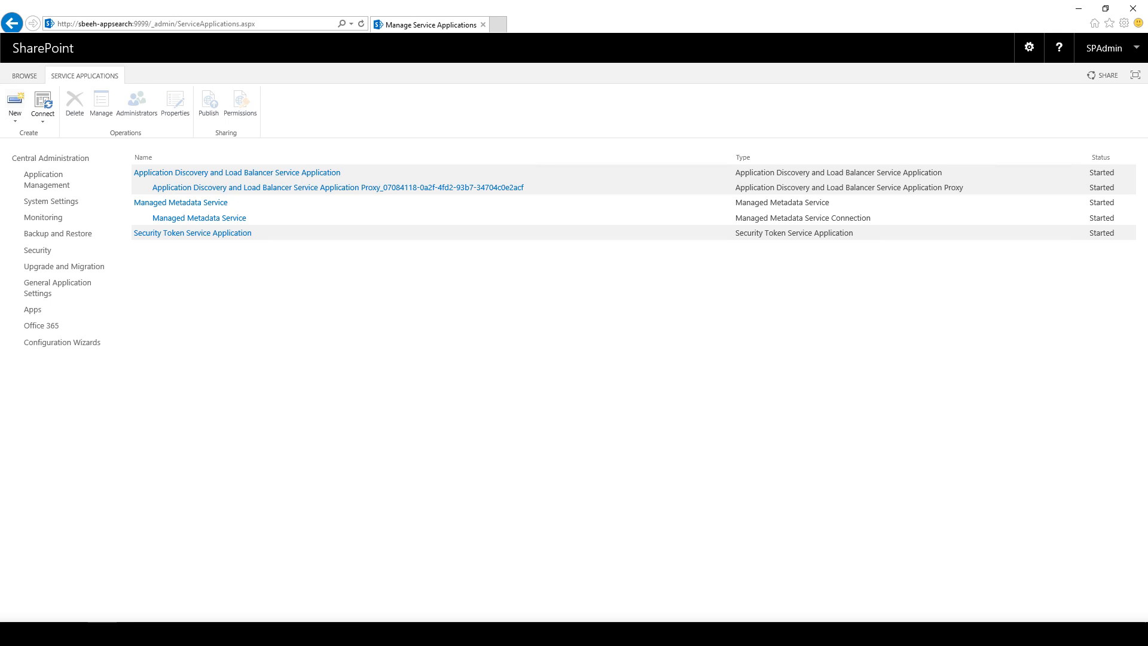
click(335, 203)
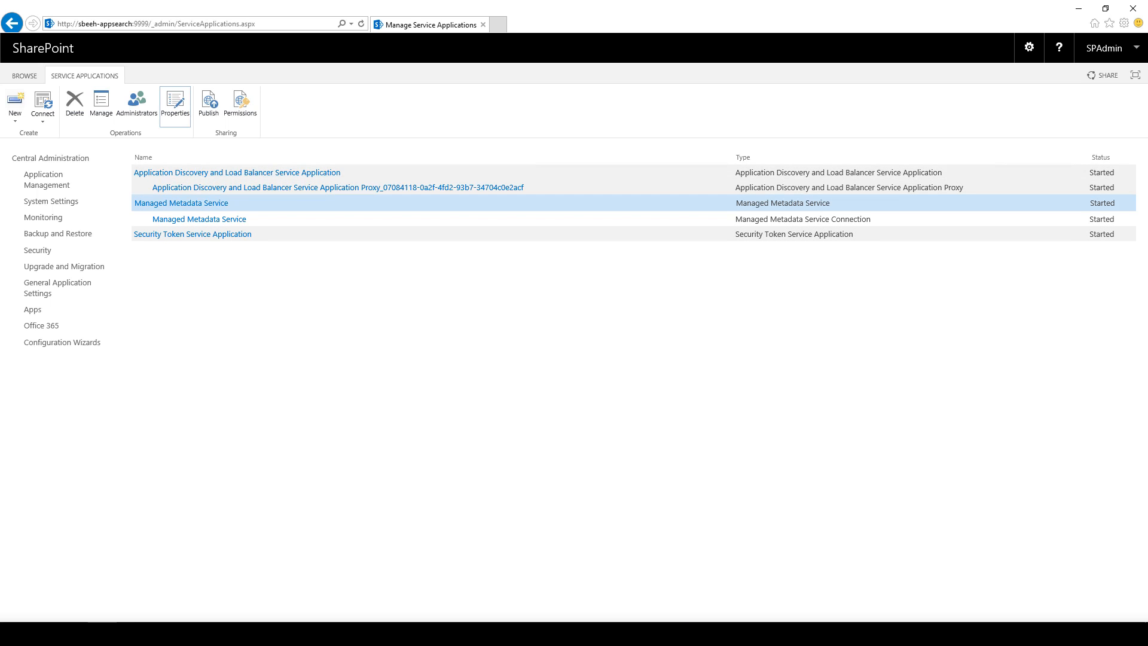
click(175, 102)
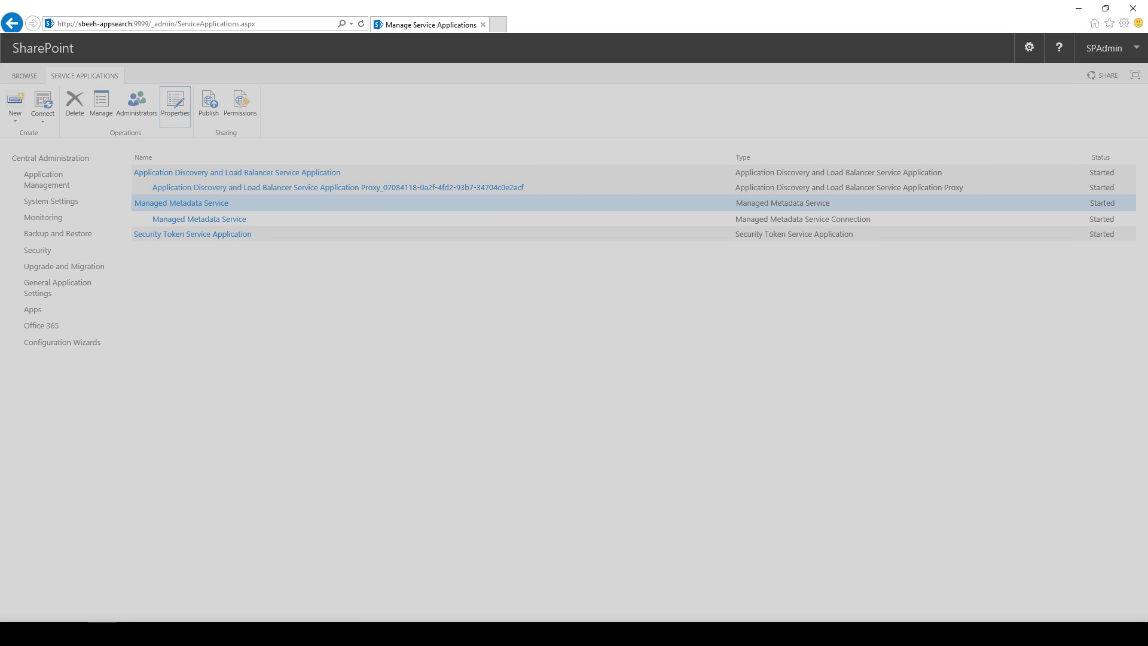
click(809, 143)
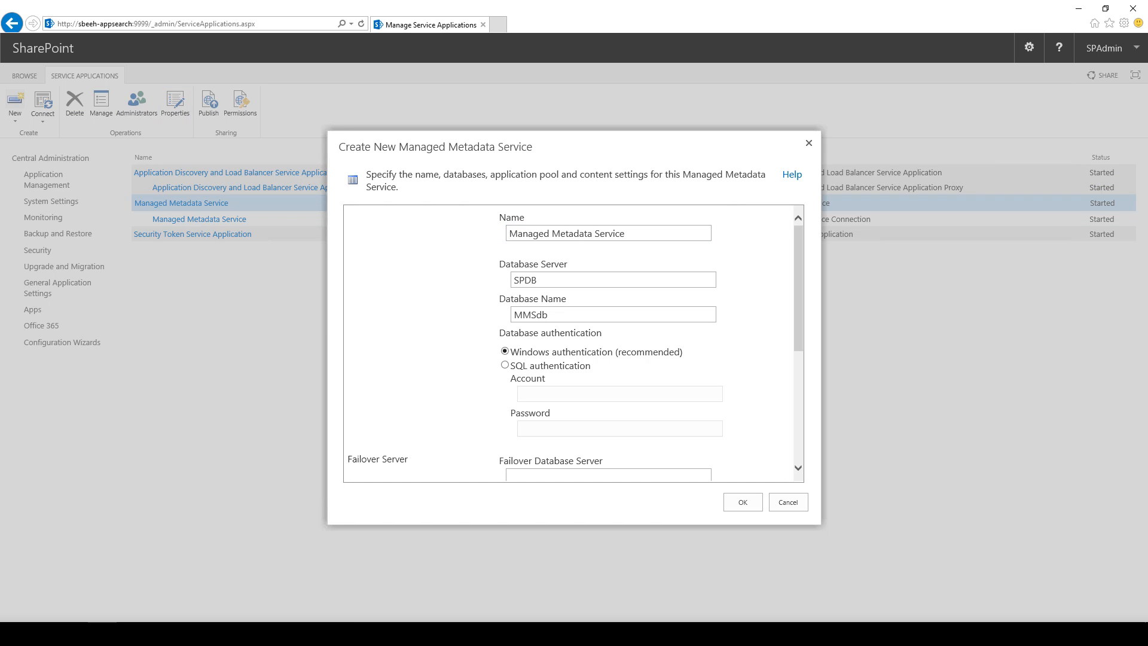
click(419, 219)
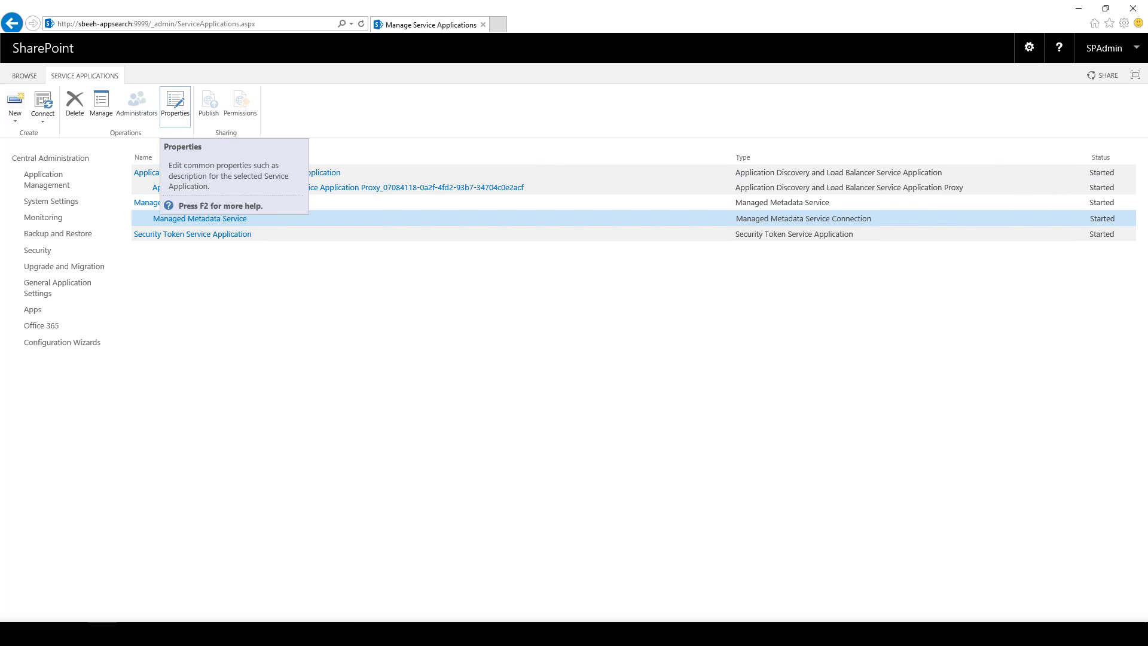
click(175, 103)
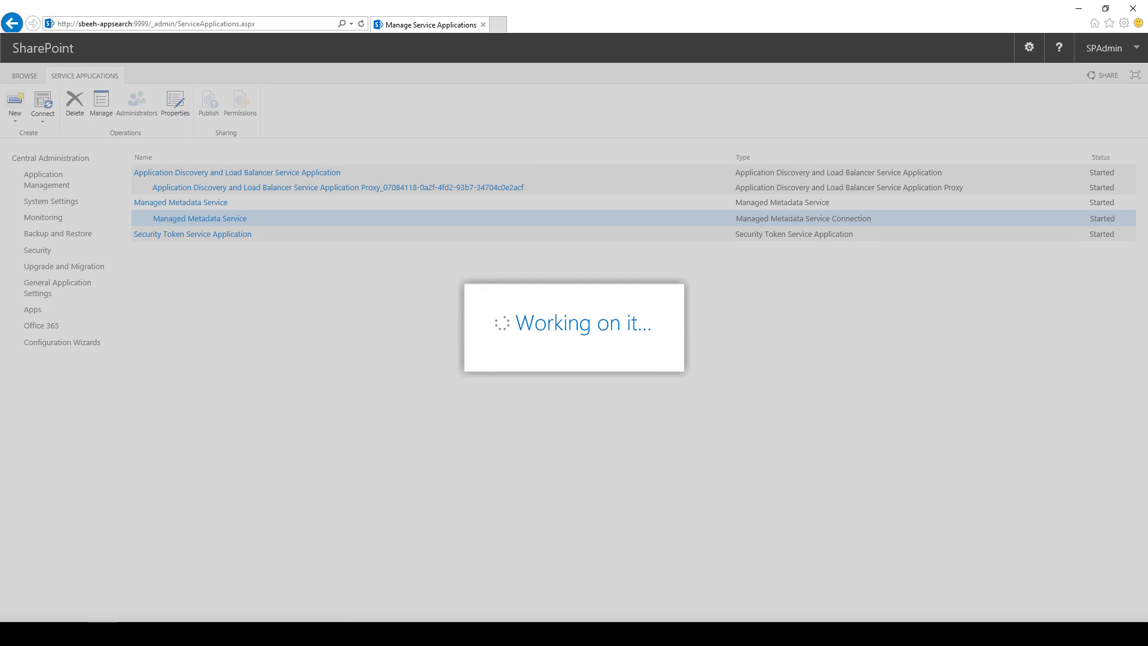
click(350, 232)
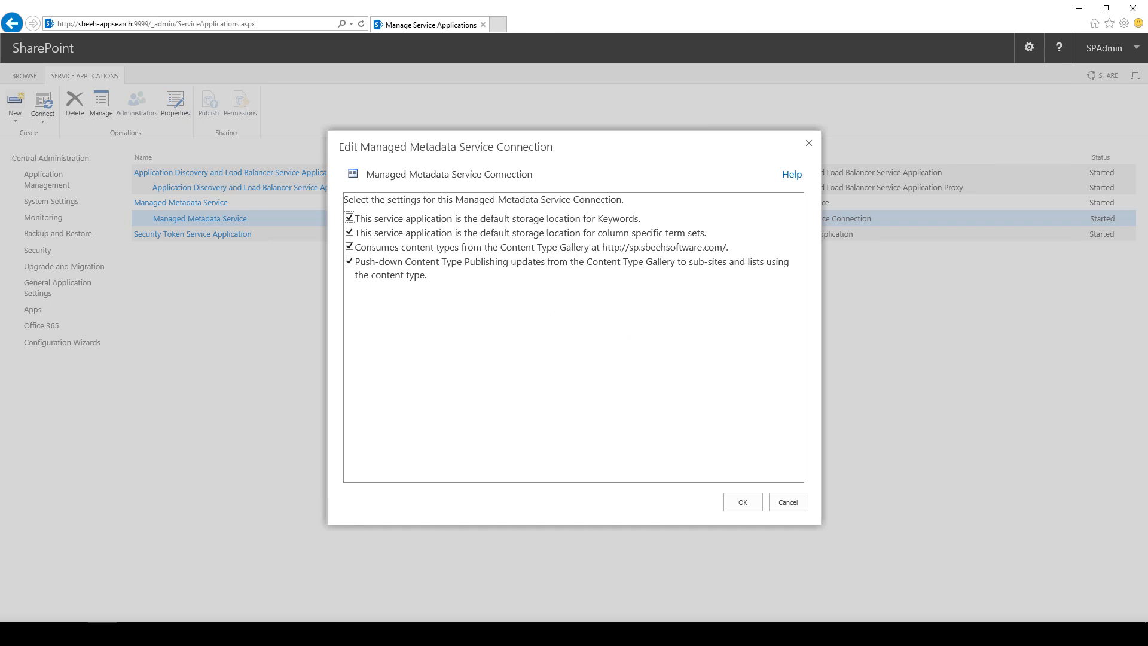
click(743, 501)
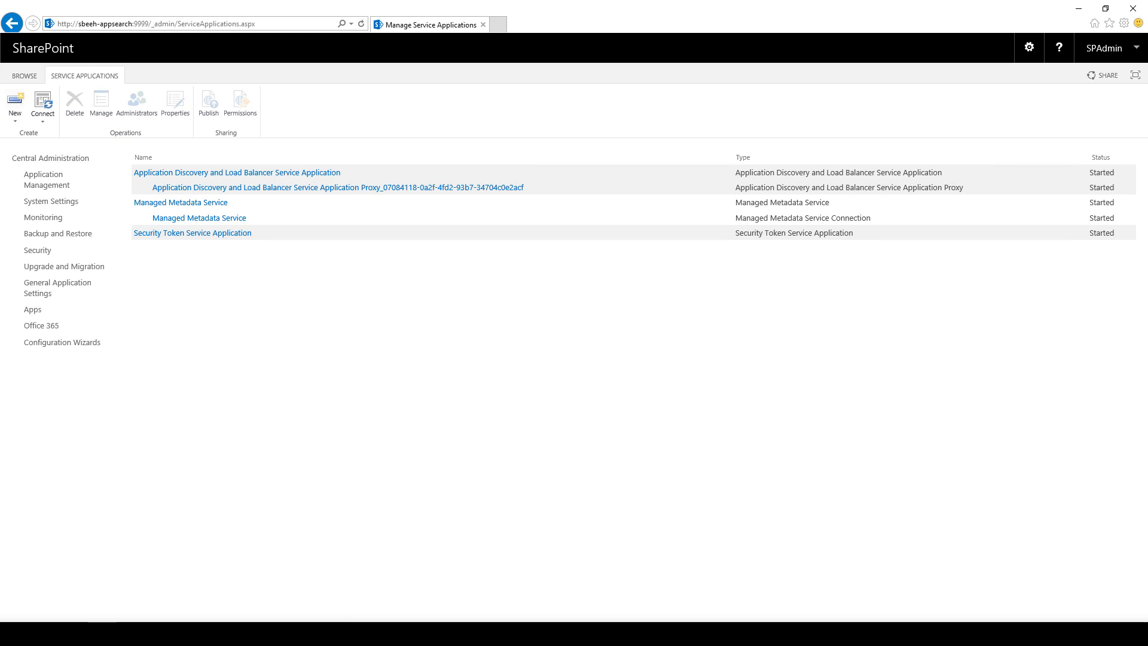
click(47, 179)
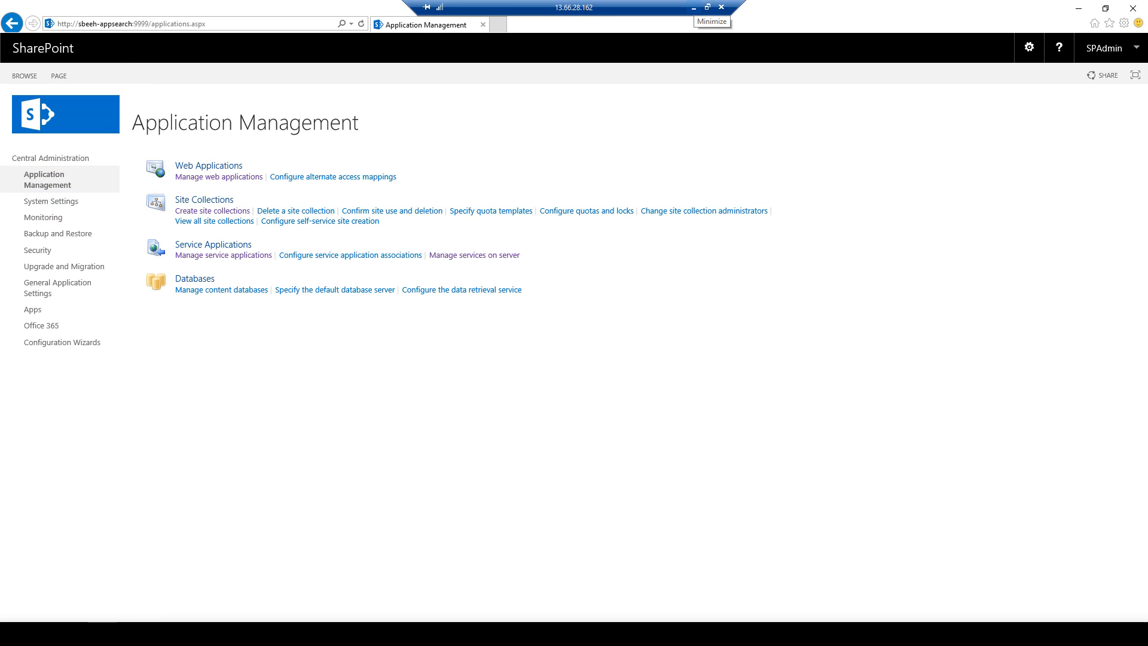
In Edge, open the SBEEH Software Site Settings page and choose Term store management.
click(694, 7)
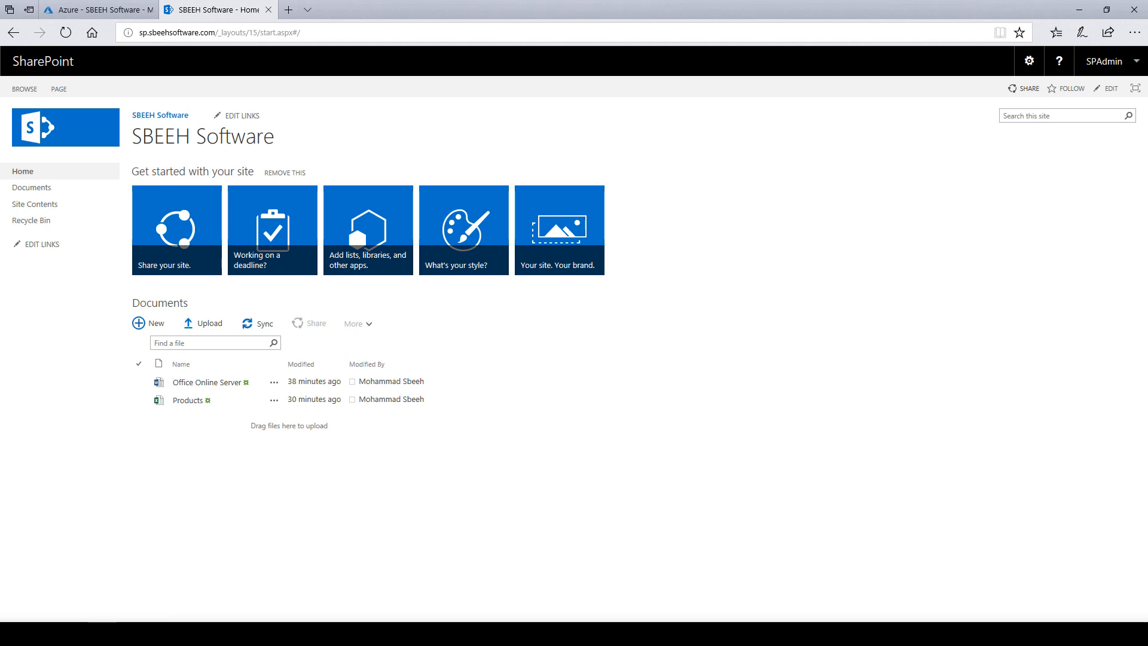
click(1029, 60)
click(978, 233)
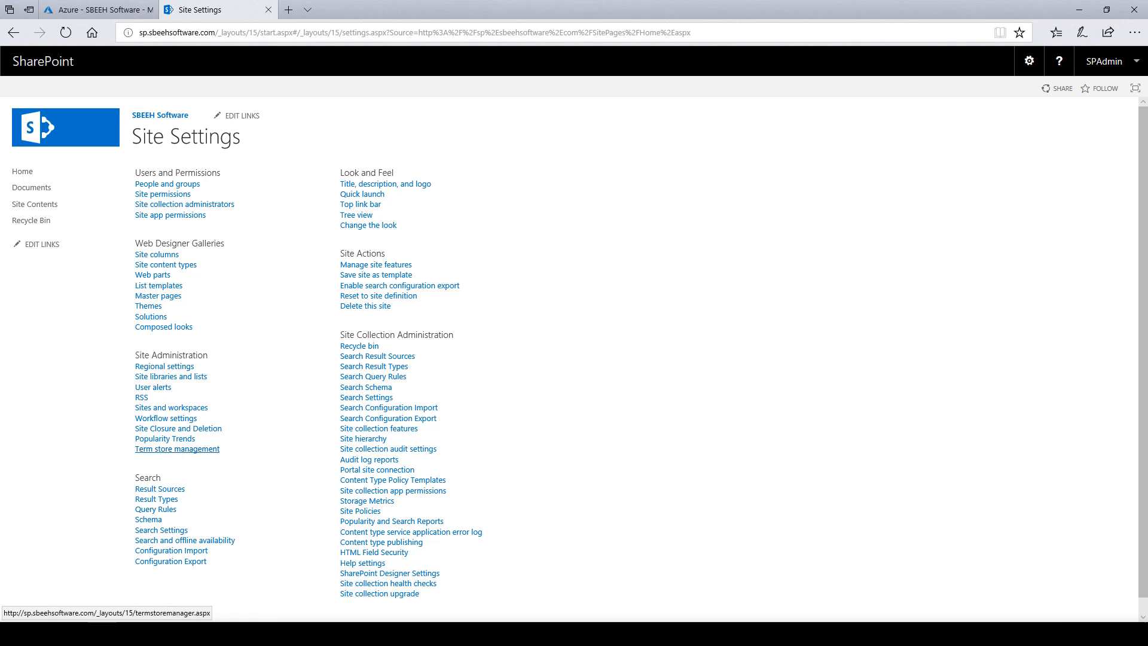
click(177, 449)
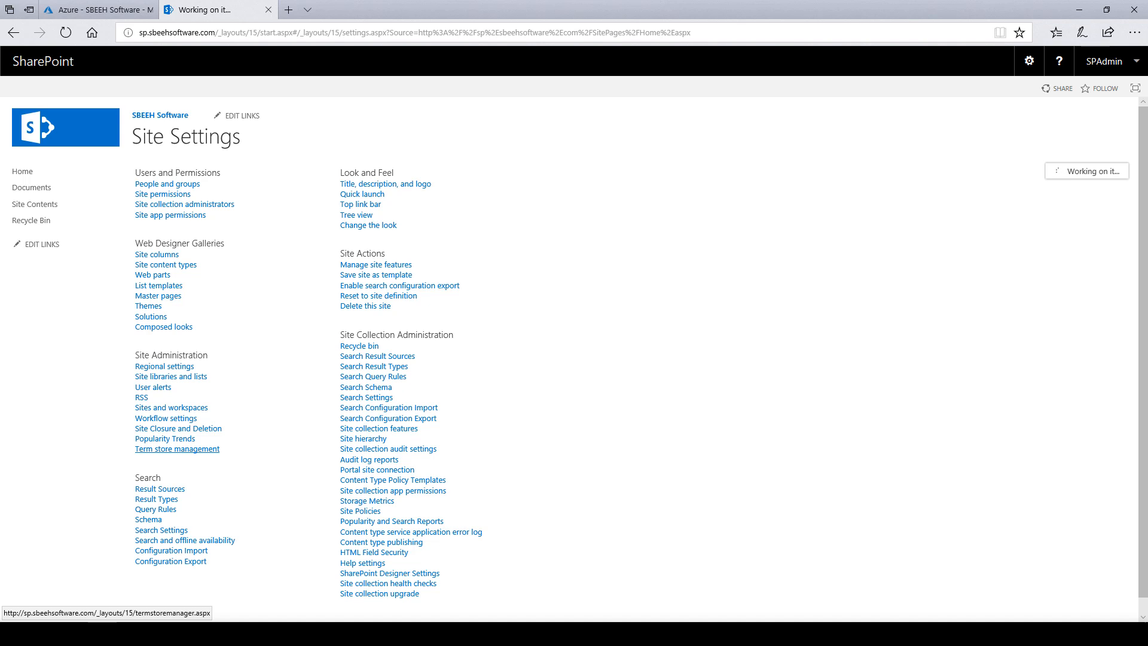
Enter the second user's name in Term Store Administrators, check the name, and save.
click(177, 449)
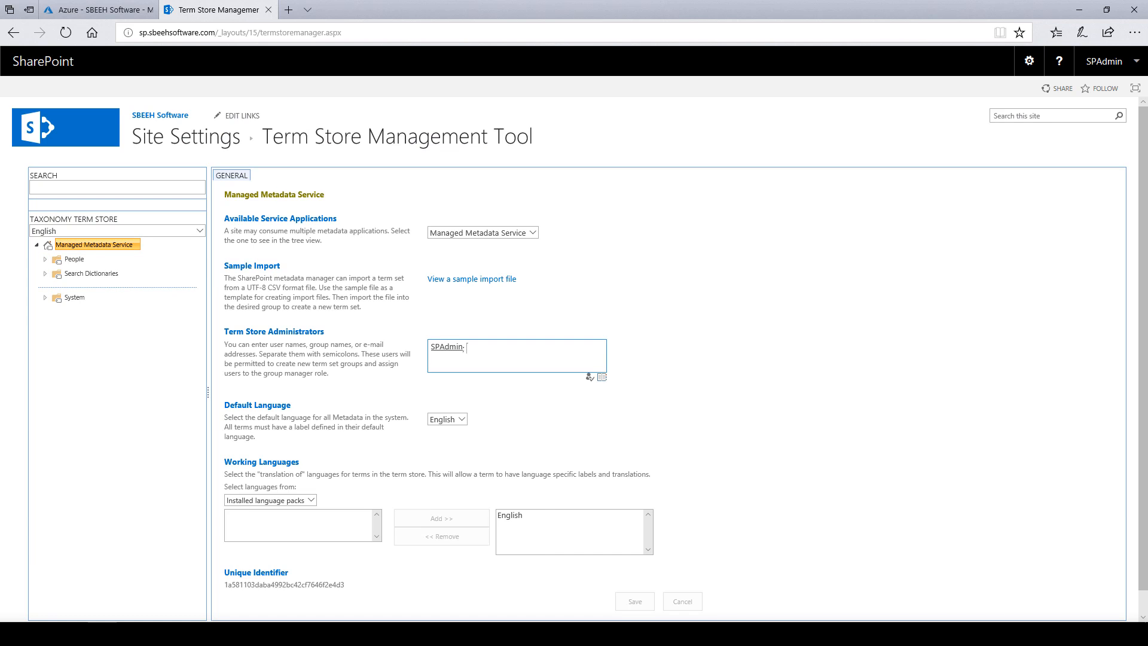
text(m.sbeeh)
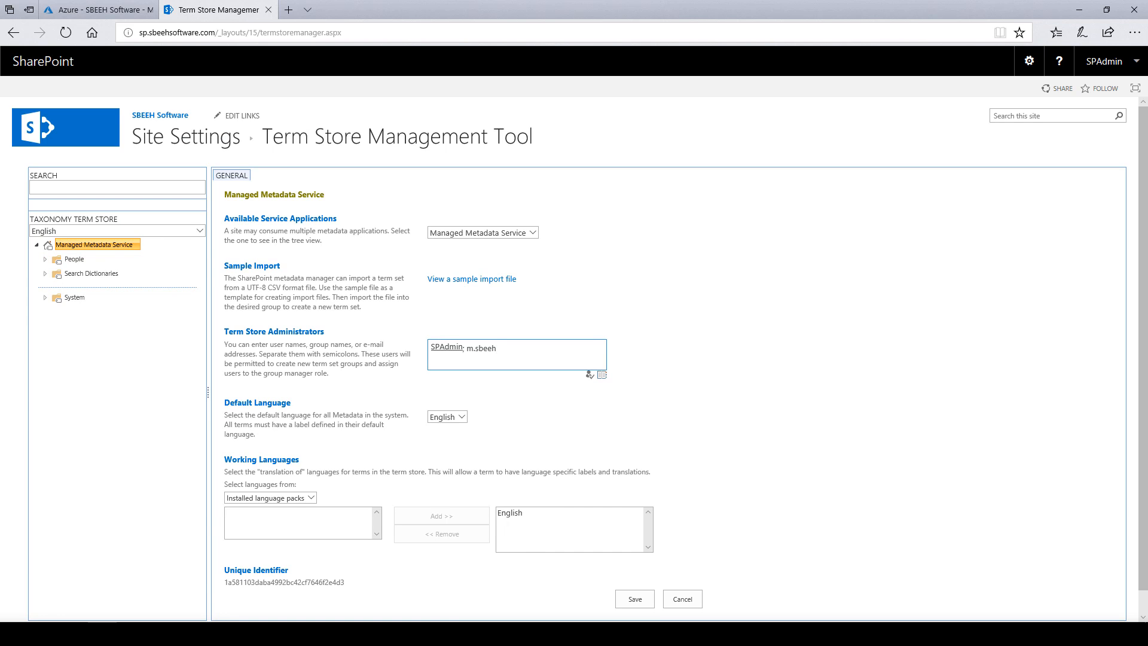
key(ctrl+k)
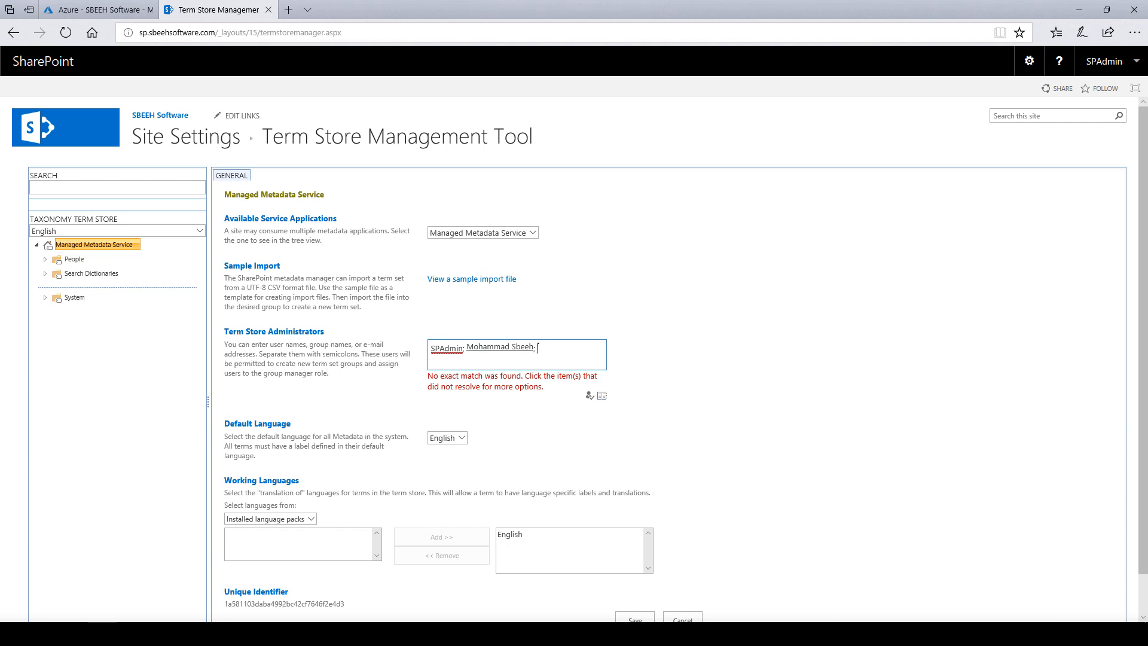
click(447, 348)
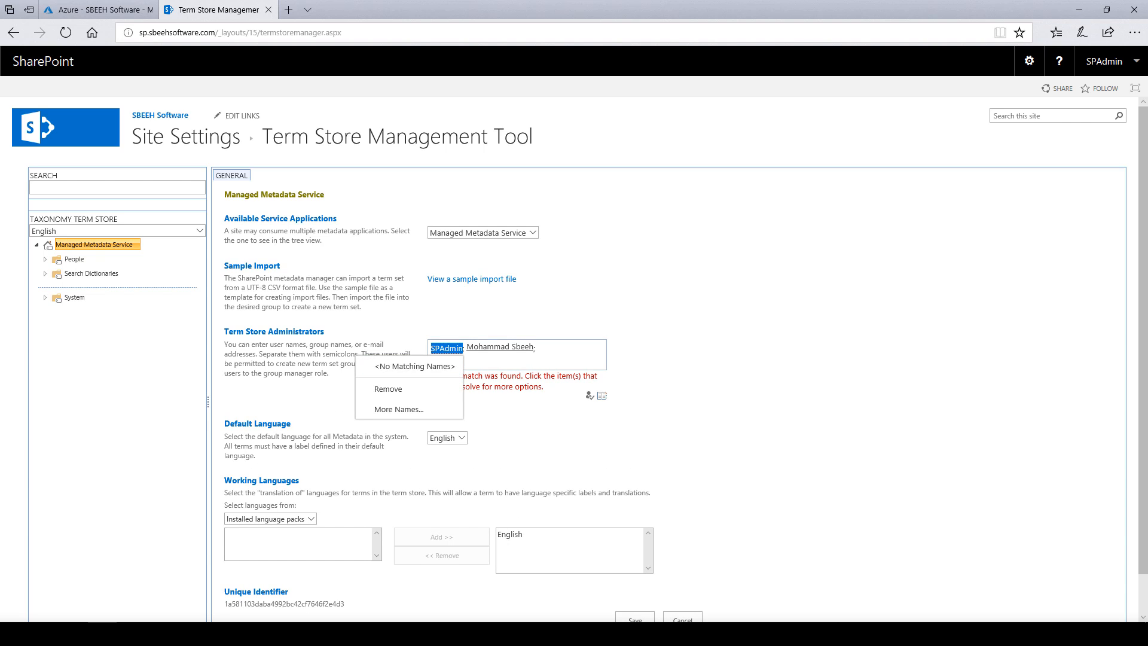
click(548, 353)
scroll(538, 305, down, 1)
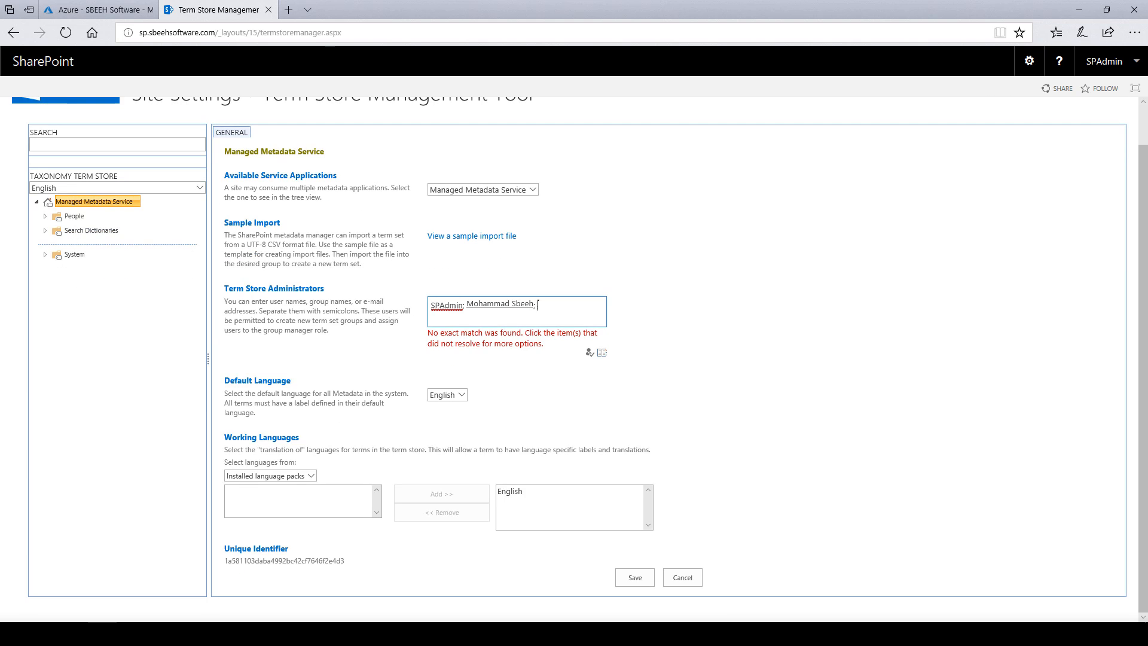
click(635, 577)
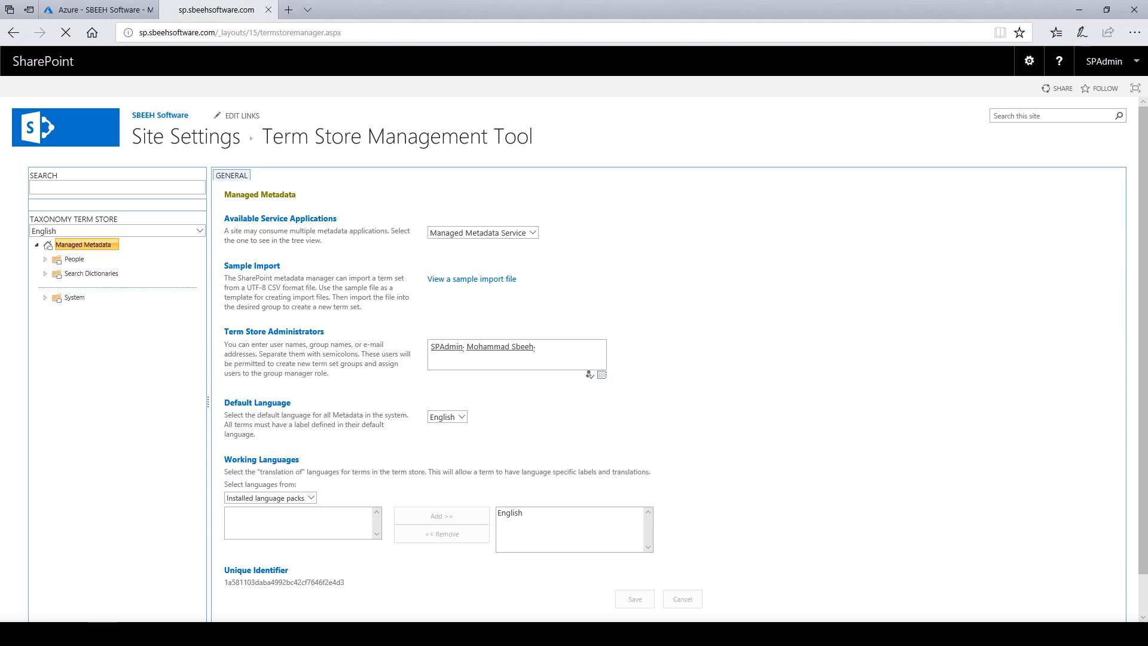
Scroll the reloaded Term Store page to confirm both administrators are listed.
scroll(574, 358, down, 2)
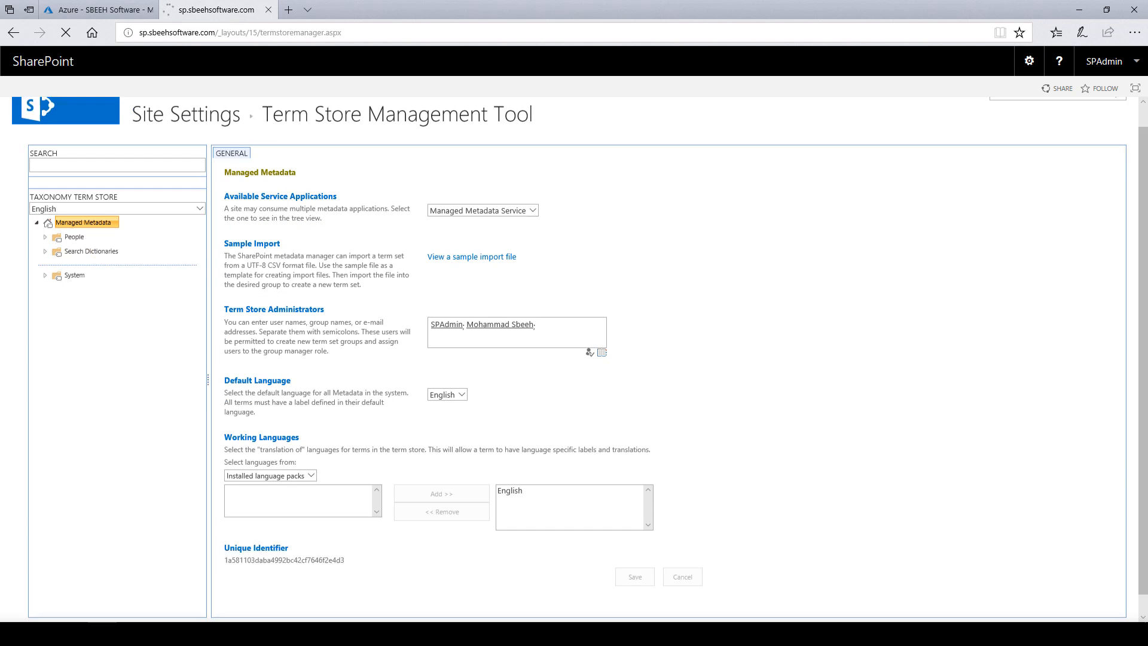
scroll(574, 359, up, 2)
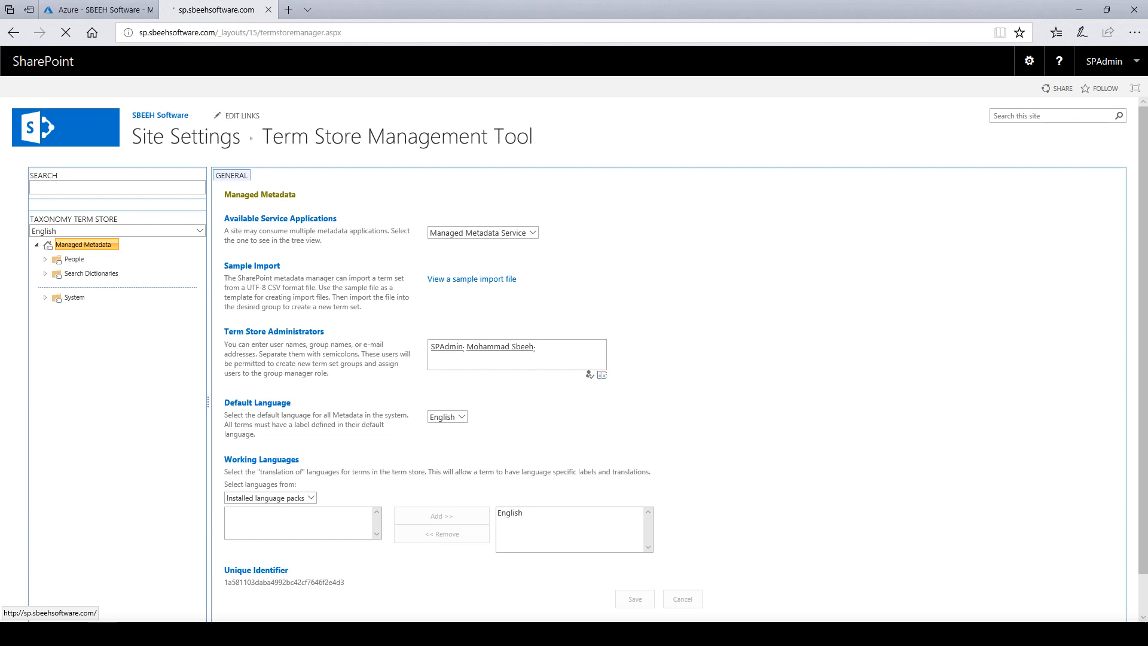
scroll(40, 125, down, 2)
scroll(41, 126, up, 2)
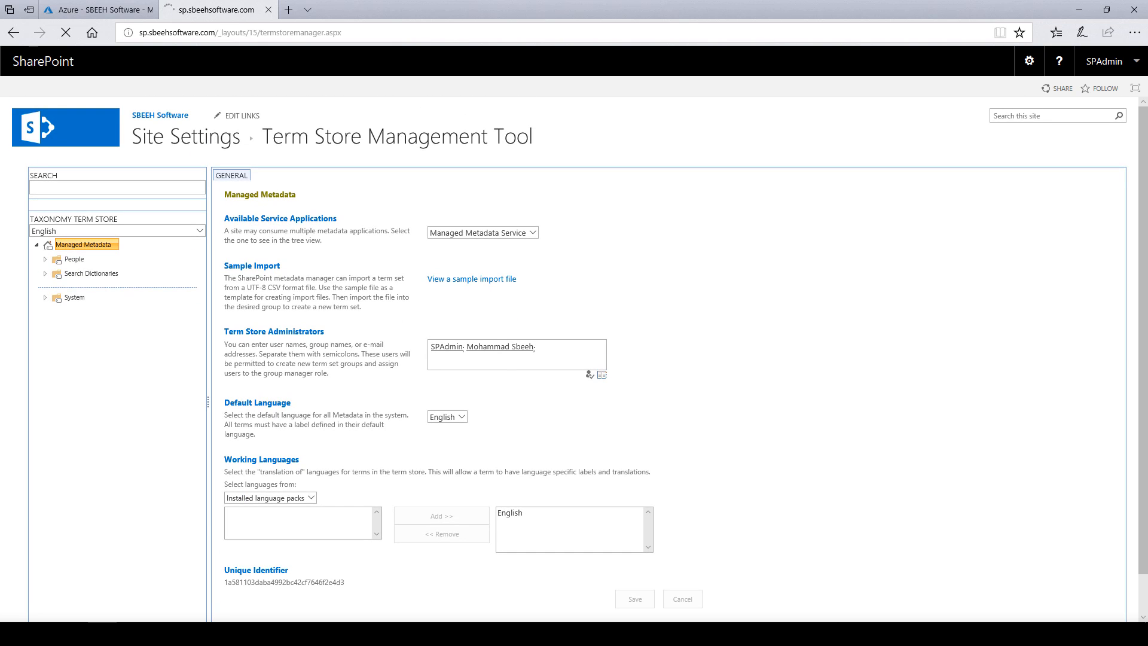